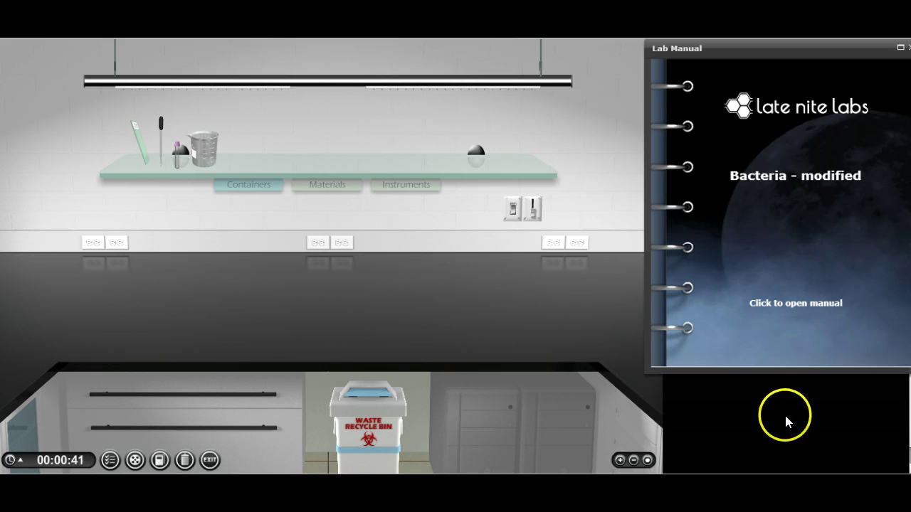
- Open the lab manual and scroll through the Background to the Gram stain diagram
click(793, 303)
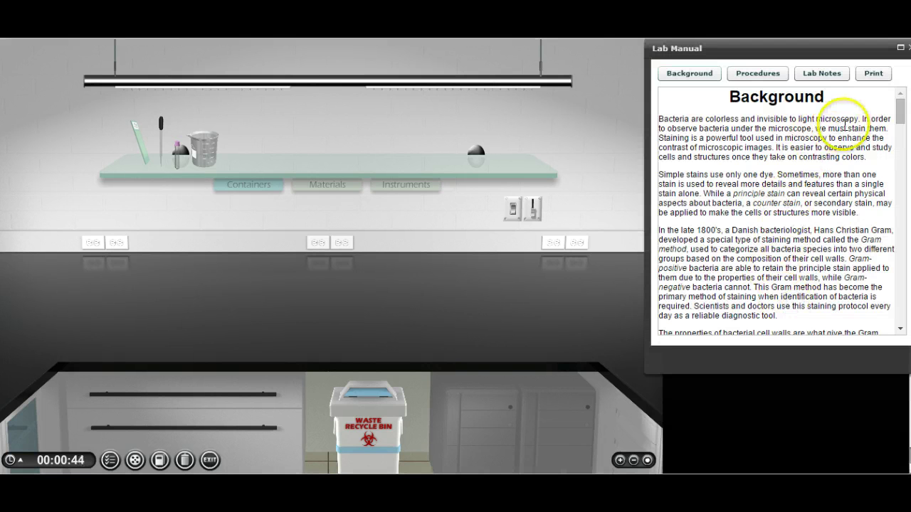
drag(903, 113, 903, 162)
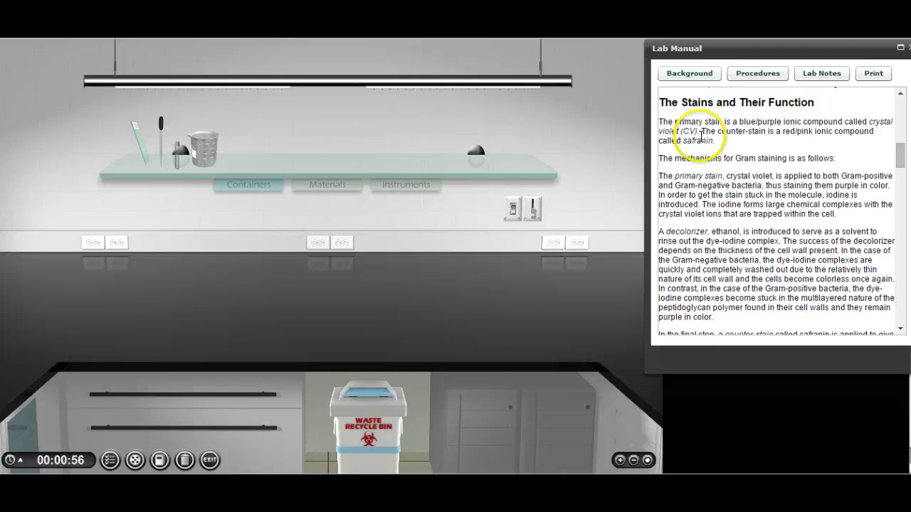
click(900, 158)
drag(900, 158, 891, 194)
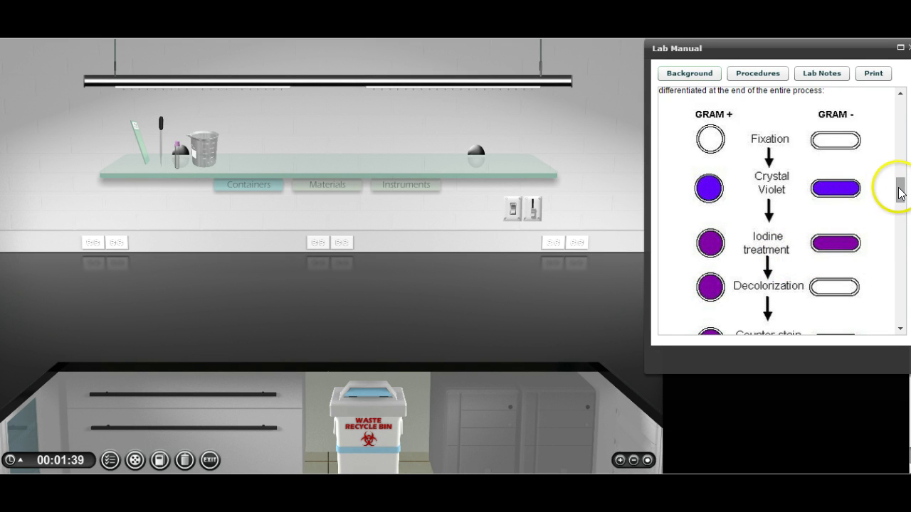
- Scroll the manual past the Gram stain diagrams down to the Possible Complications list
drag(901, 192, 901, 206)
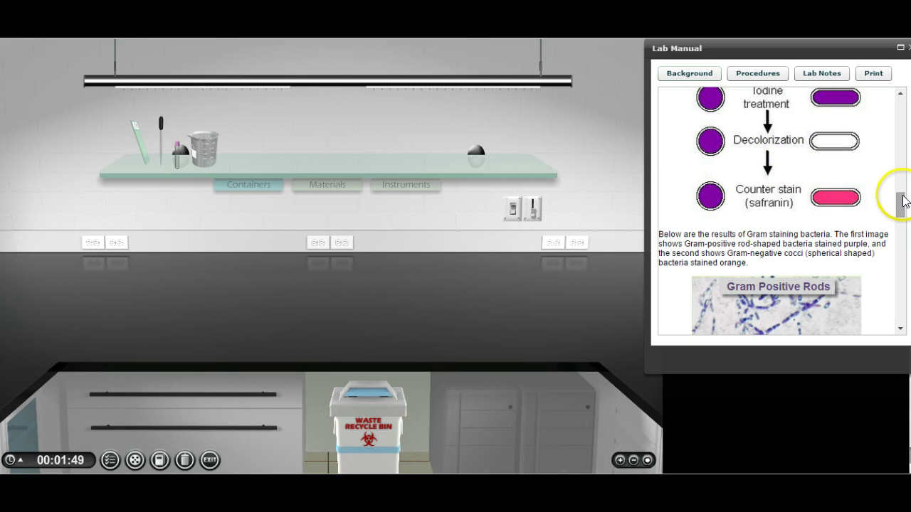
drag(902, 201, 901, 208)
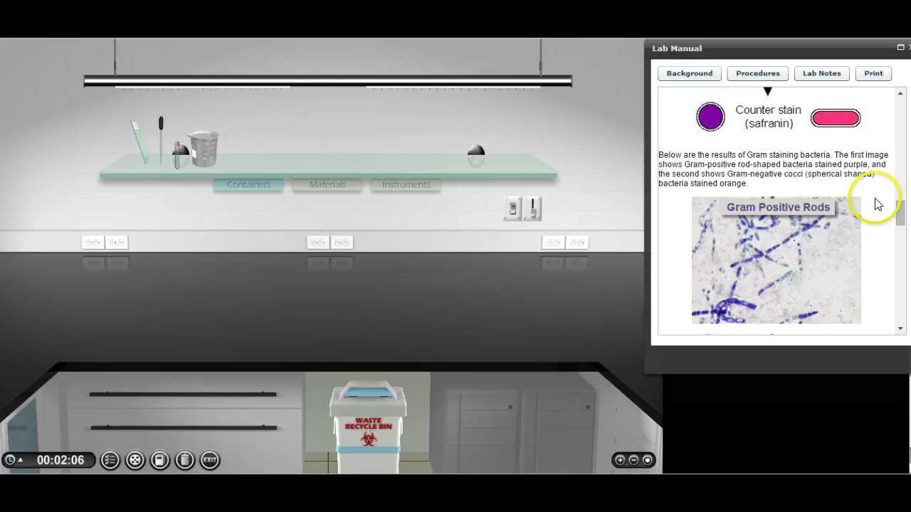
drag(900, 210, 905, 228)
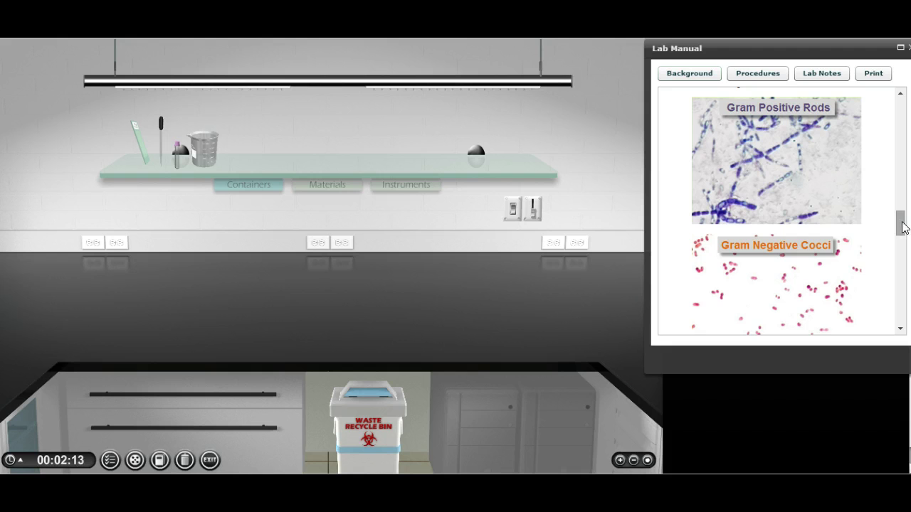
drag(902, 225, 901, 238)
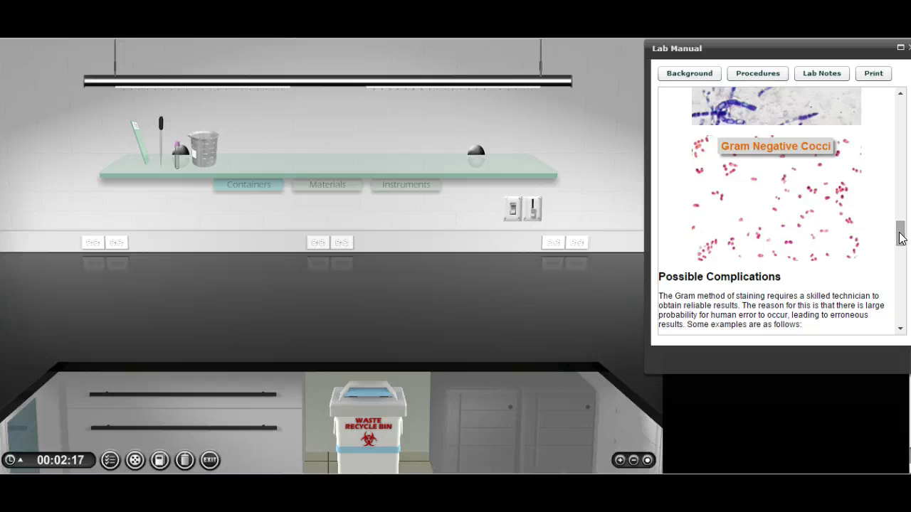
drag(901, 240, 902, 261)
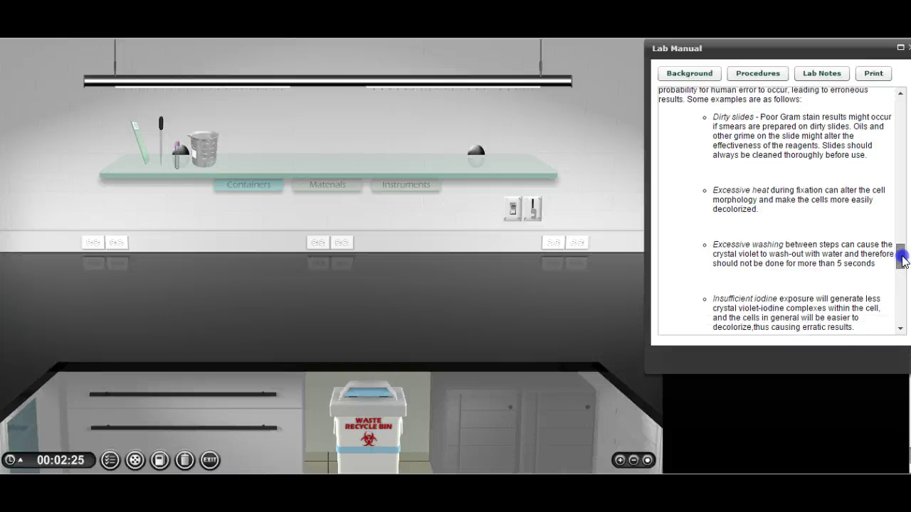
drag(903, 262, 883, 313)
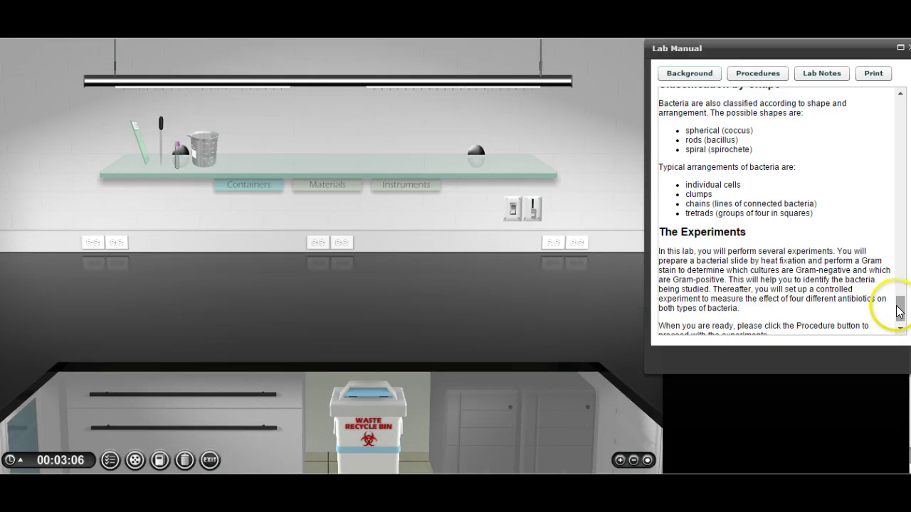
- Drag the manual scrollbar back up to the top of the Background page
drag(900, 309, 901, 99)
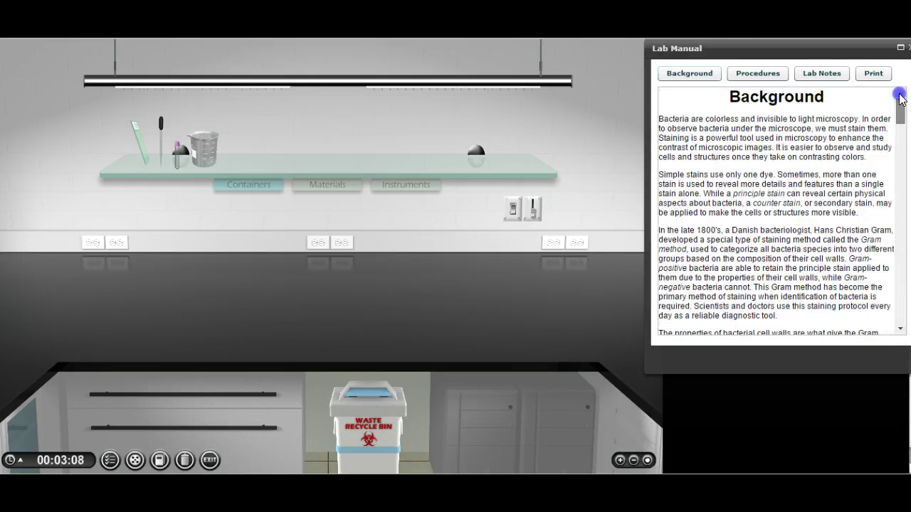
- Switch the manual to Procedures and scroll to the Bunsen burner and wire rod steps
click(758, 73)
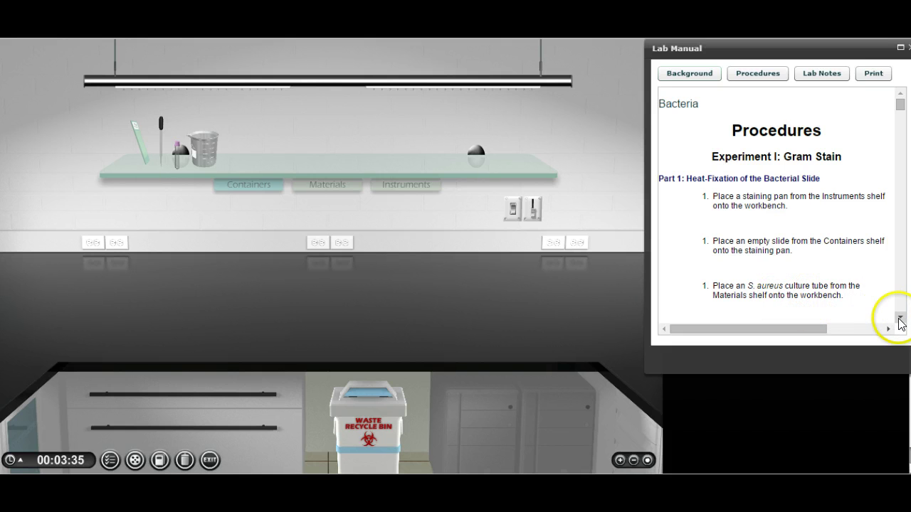
drag(900, 318, 900, 318)
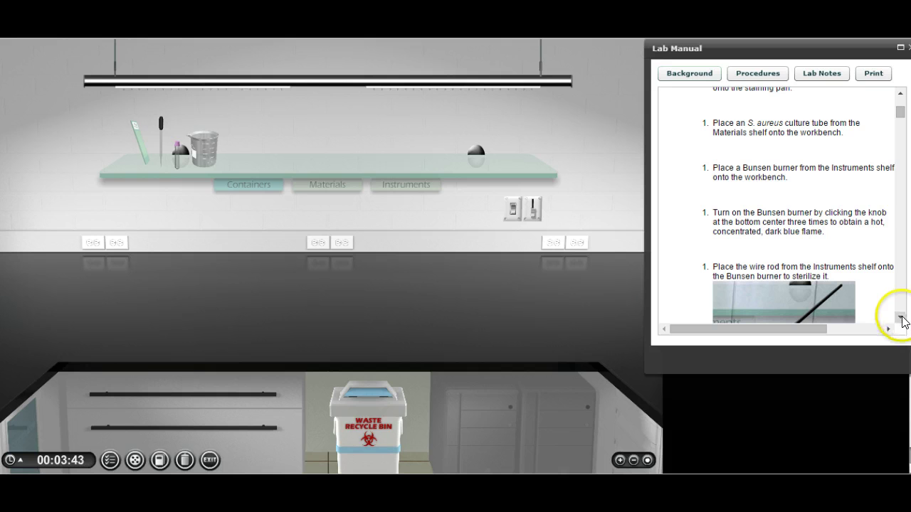
drag(902, 321, 902, 320)
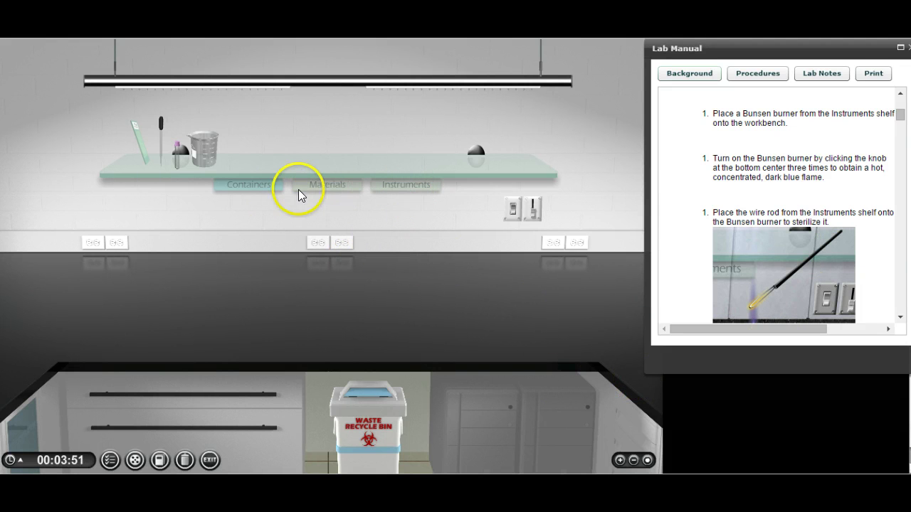
- Place the Staining Pan with an empty slide, the S. aureus tube and a Bunsen burner on the bench
click(401, 186)
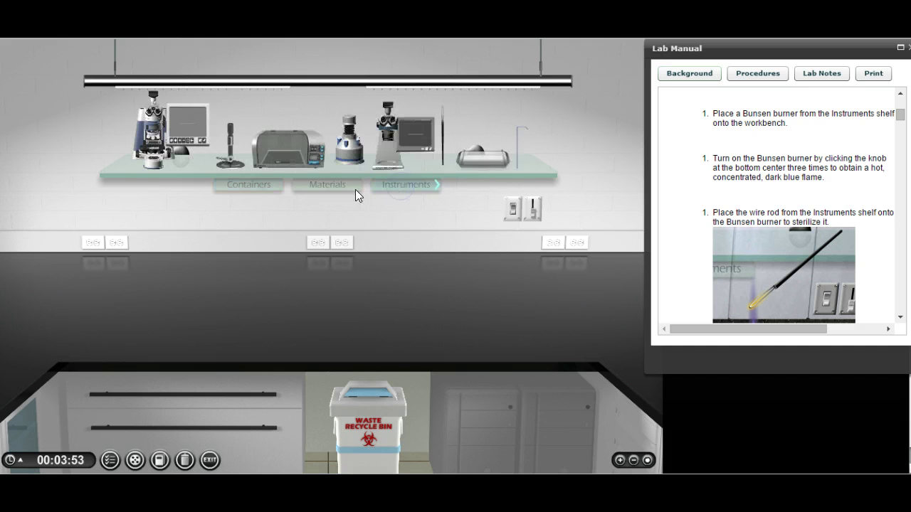
drag(483, 167, 175, 311)
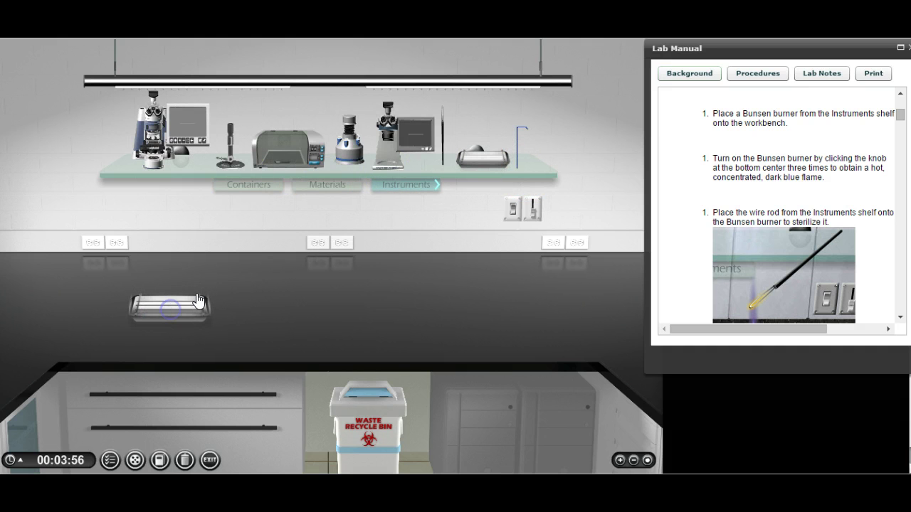
click(262, 182)
drag(138, 142, 163, 302)
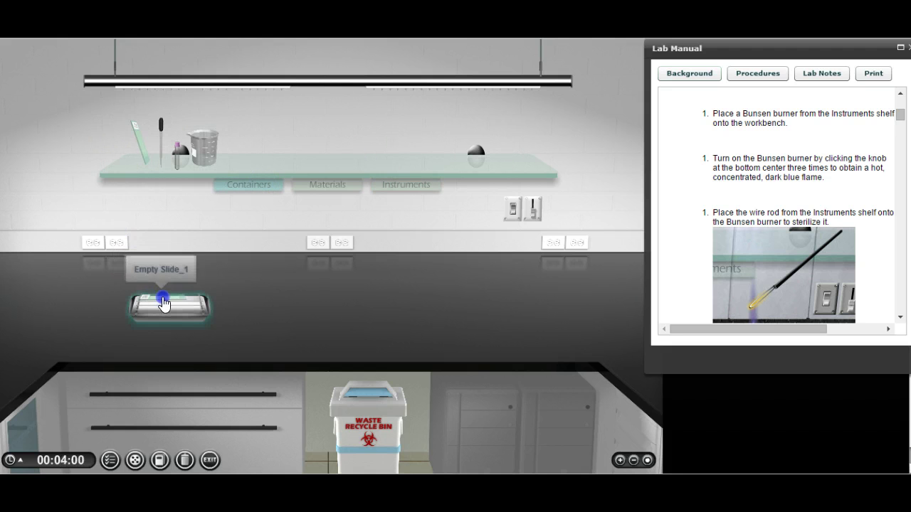
click(333, 184)
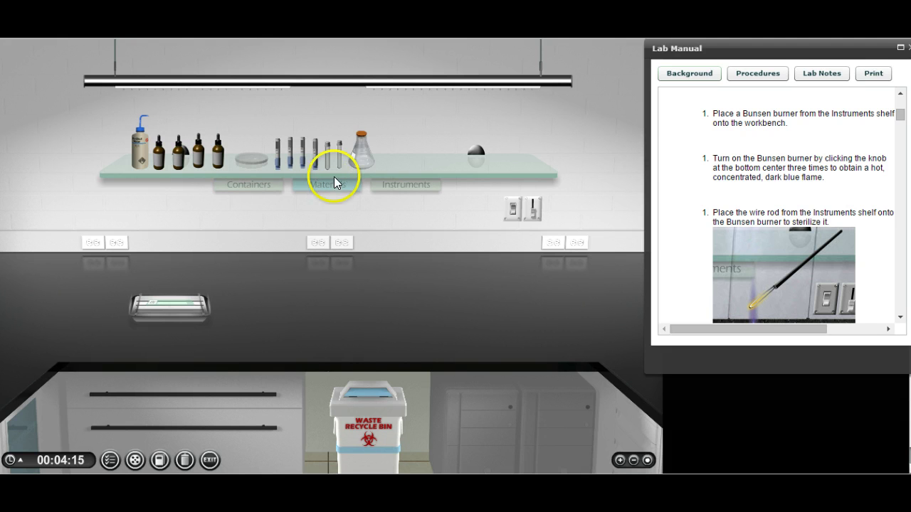
drag(340, 158, 262, 314)
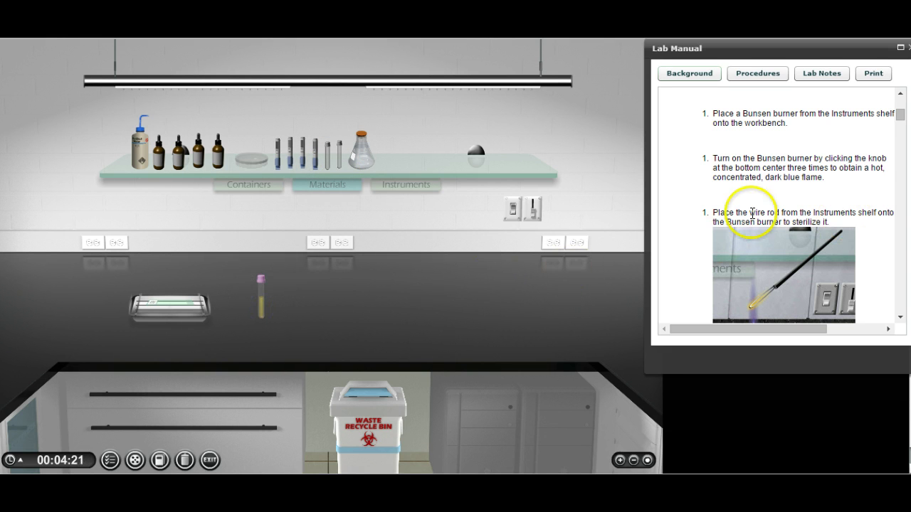
click(370, 185)
drag(214, 168, 309, 281)
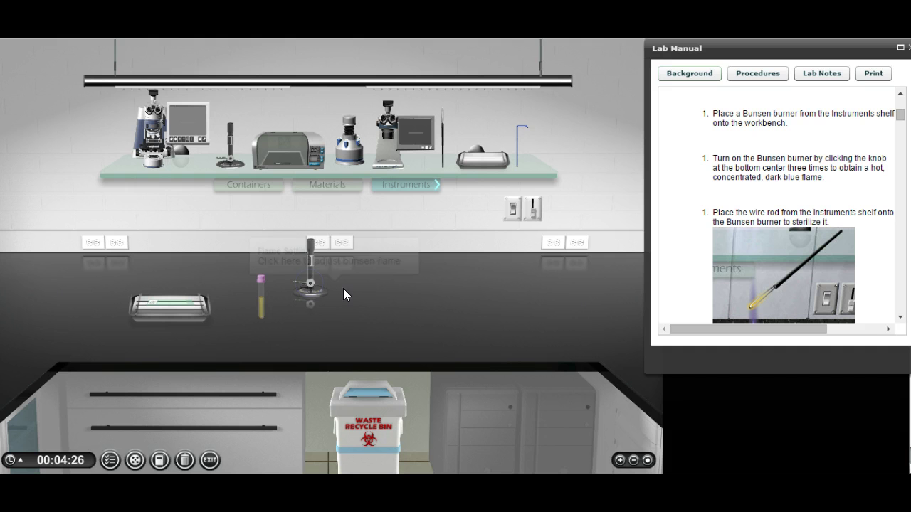
- Light the Bunsen burner and adjust its flame through pale blue to a hot, dark blue
click(351, 264)
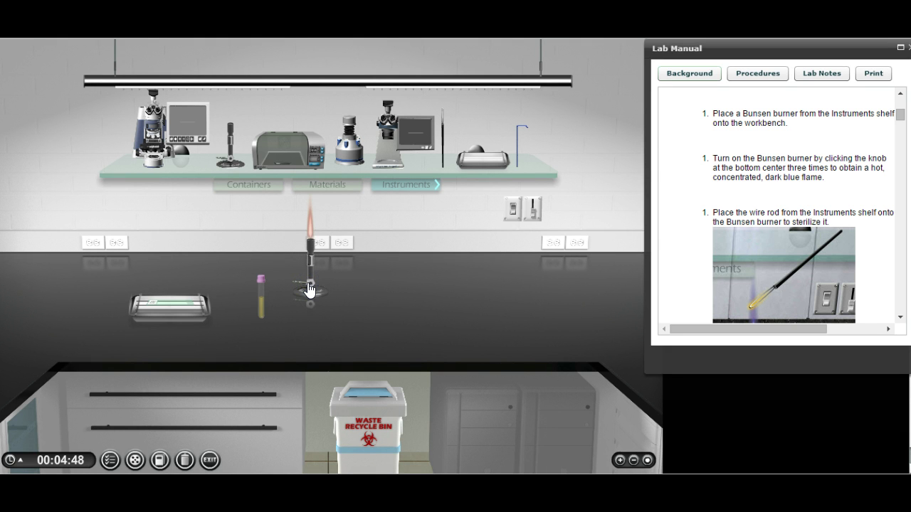
click(311, 288)
click(308, 289)
click(309, 288)
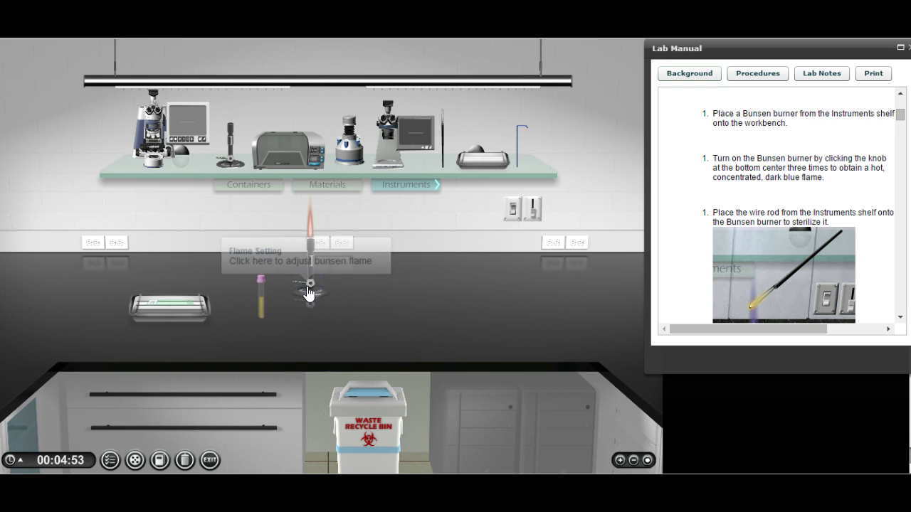
click(308, 304)
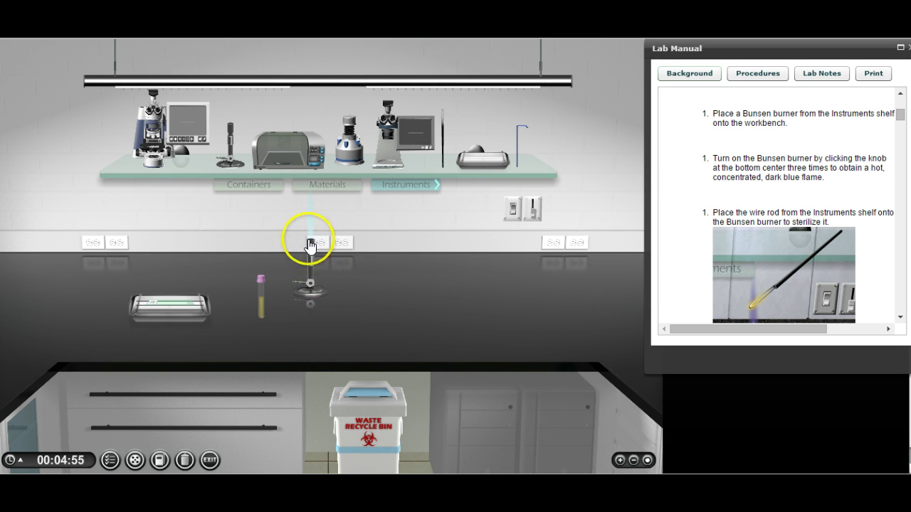
click(313, 302)
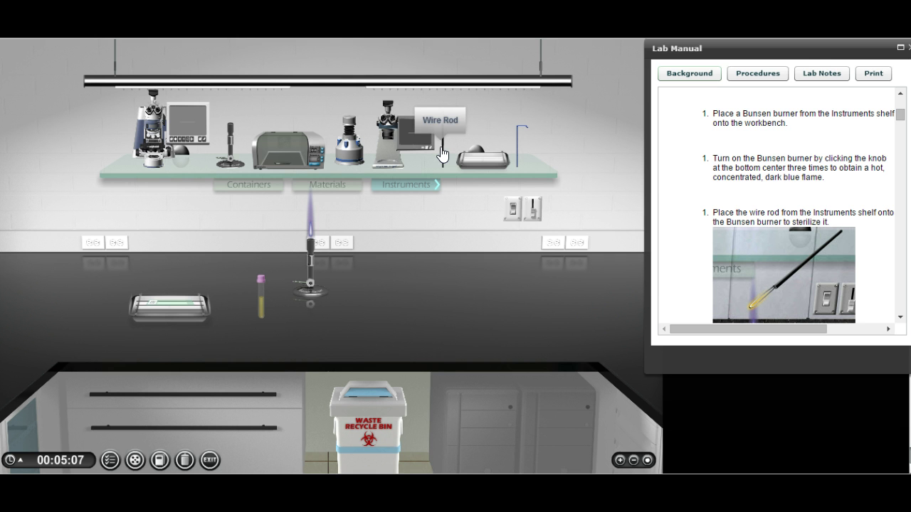
- Sterilise the wire rod in the flame, set the S. aureus tube beside the burner, and load culture
drag(442, 153, 340, 214)
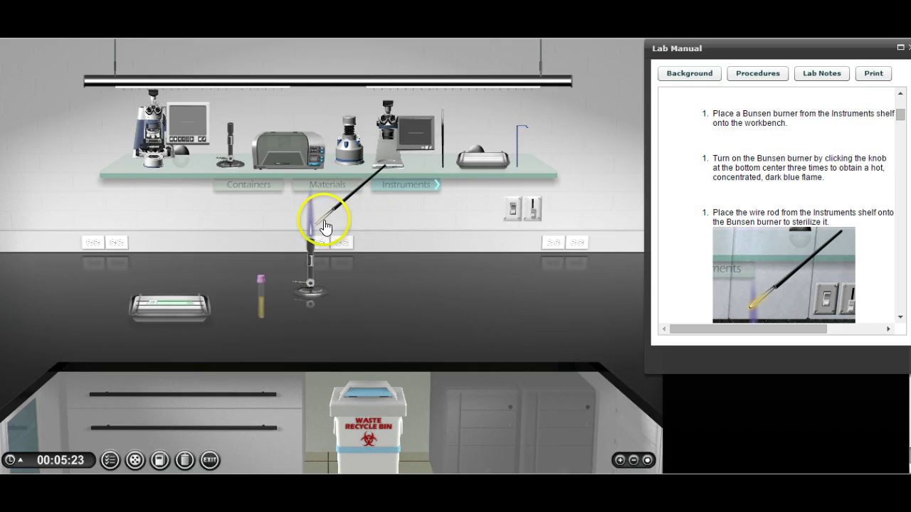
drag(324, 226, 283, 269)
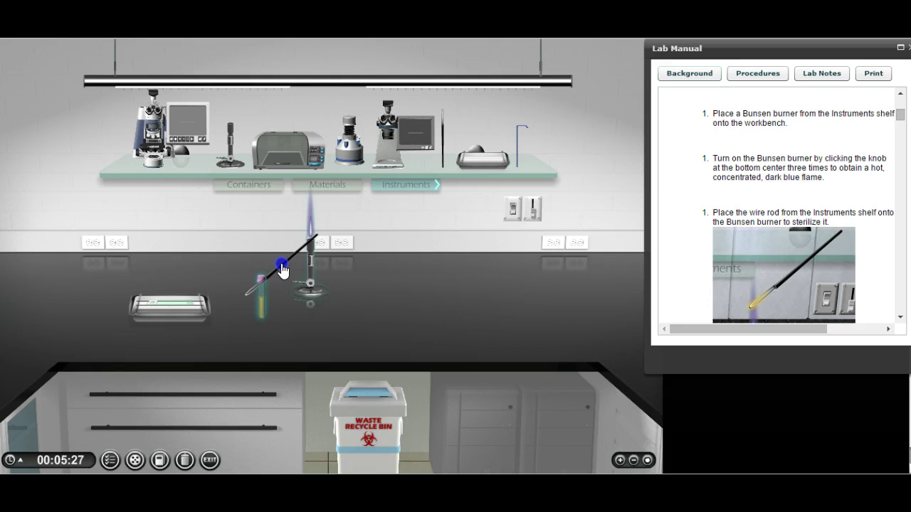
drag(329, 208, 267, 279)
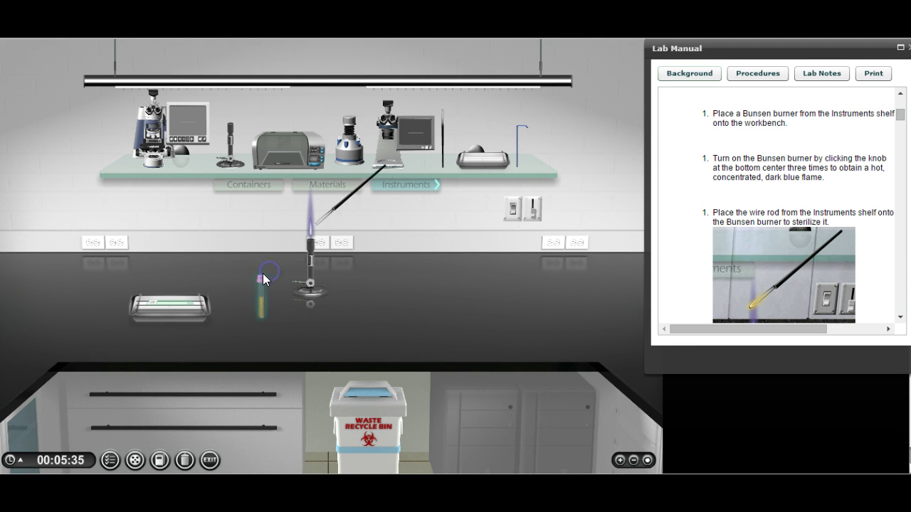
drag(263, 276, 417, 286)
click(336, 213)
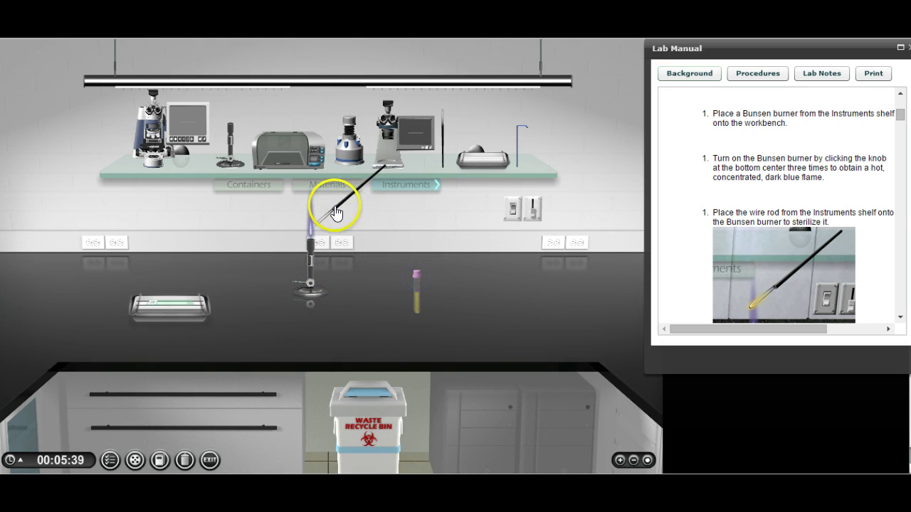
drag(336, 212, 417, 271)
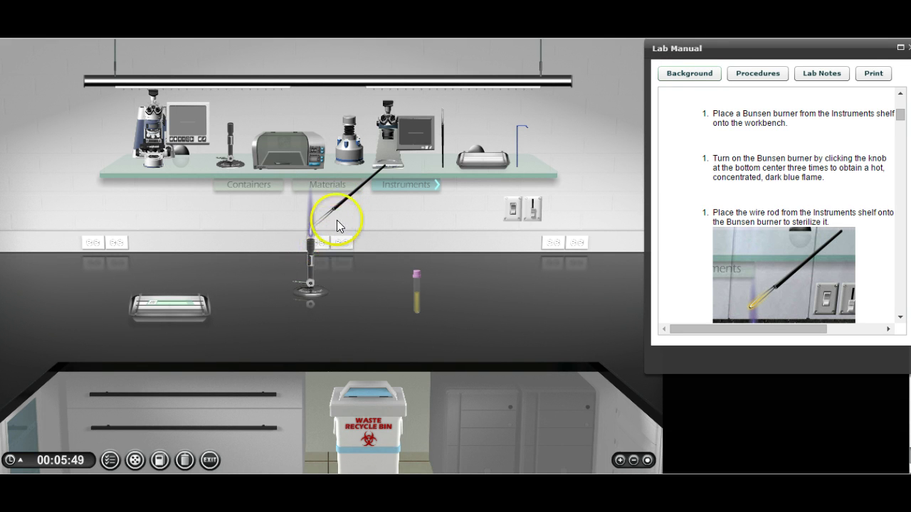
- Smear the S. aureus culture onto the slide in the tray and discard the rod in the recycling bin
drag(335, 205, 173, 298)
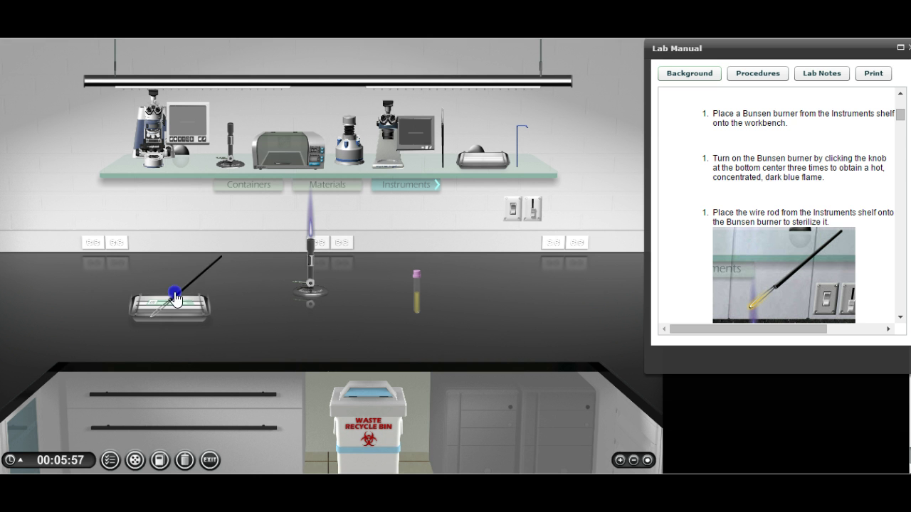
drag(175, 297, 174, 293)
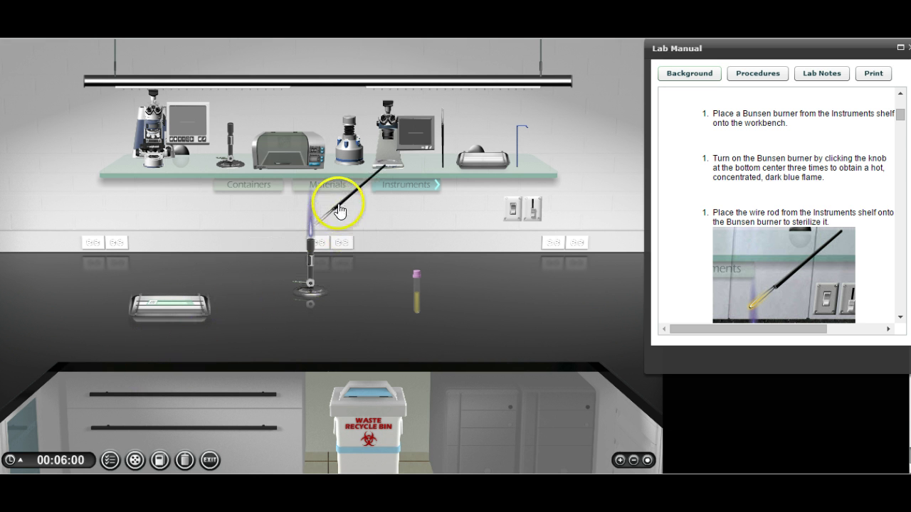
drag(335, 202, 376, 436)
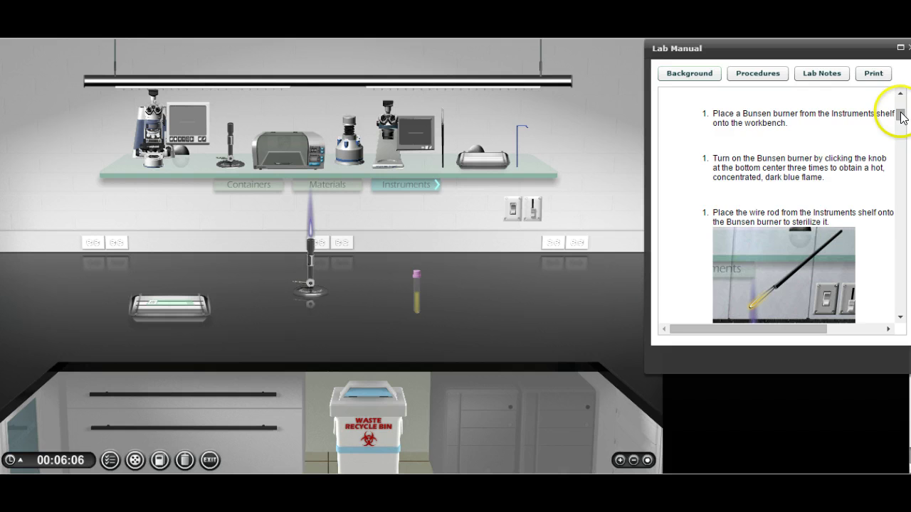
- Scroll the manual down to the step for passing the slide through the flame twice
drag(898, 110, 888, 160)
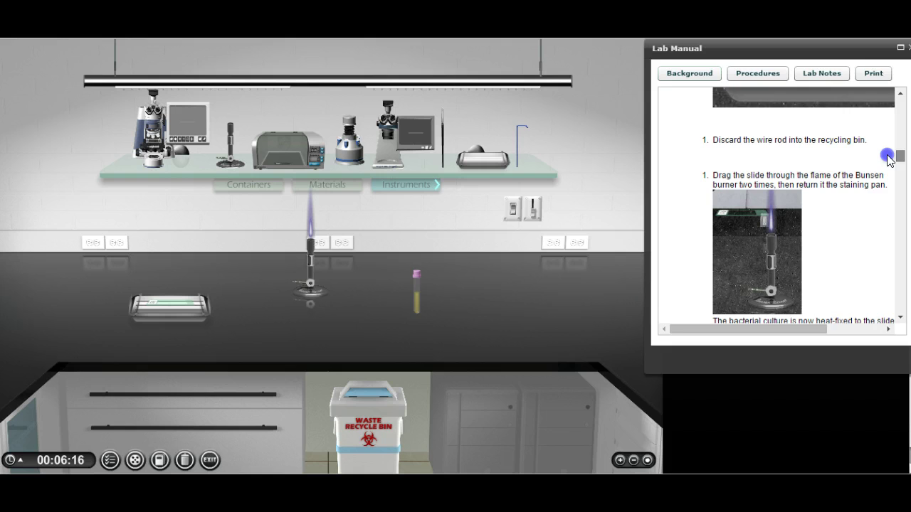
scroll(888, 159, down, 1)
scroll(889, 160, down, 1)
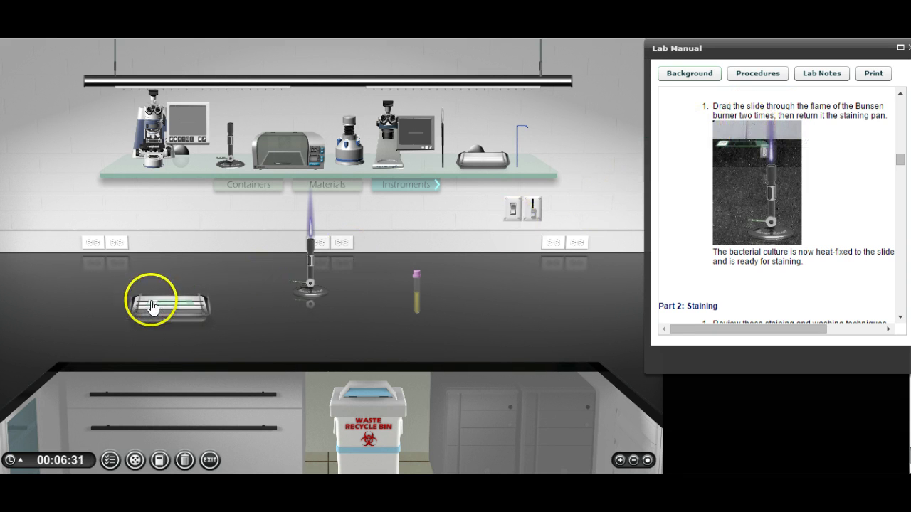
- Pass the S. aureus slide through the Bunsen flame and put it back in the staining pan
drag(171, 306, 272, 232)
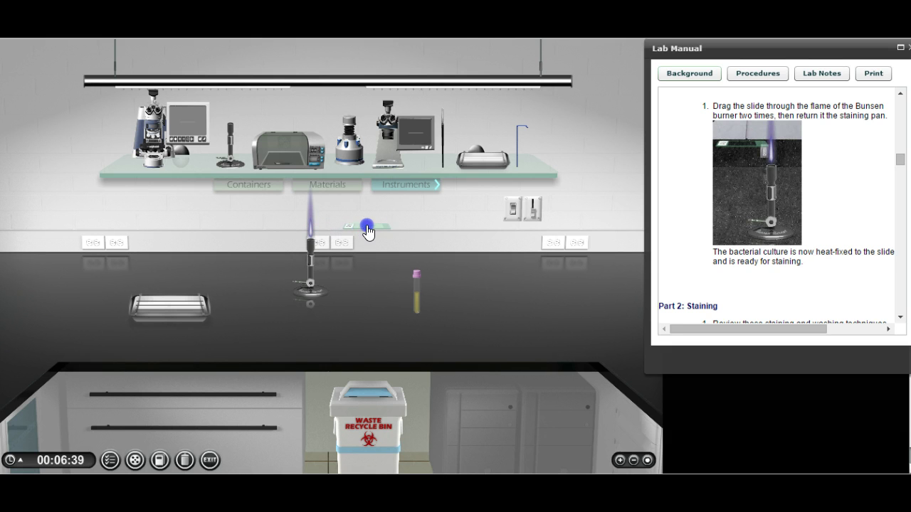
drag(285, 232, 166, 309)
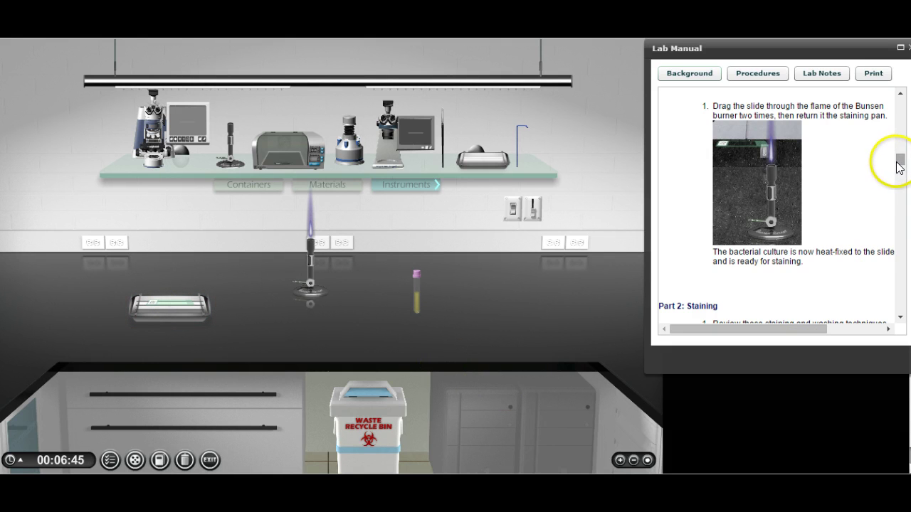
- Scroll the manual to the Staining Table: crystal violet, potassium iodide, 95% ethanol, safranin
drag(898, 161, 899, 192)
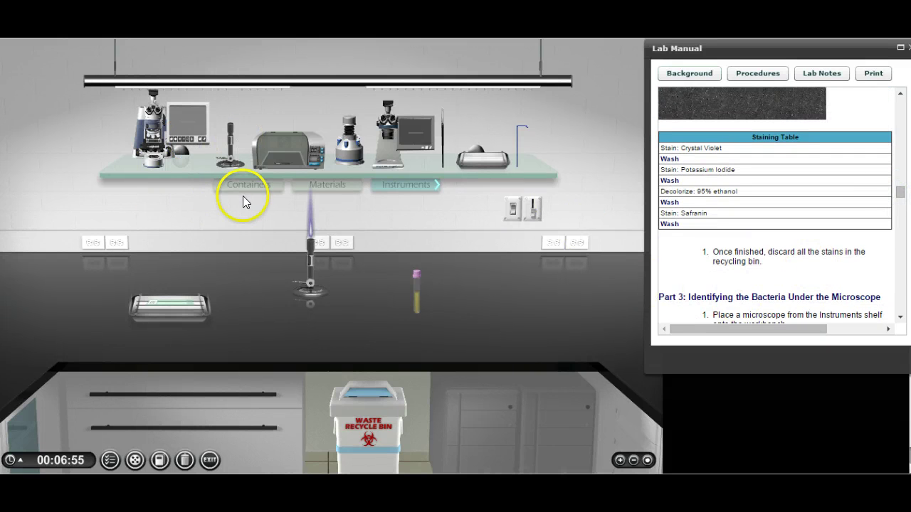
- Place the Crystal Violet bottle on the bench and drip it onto the S. aureus slide
click(332, 184)
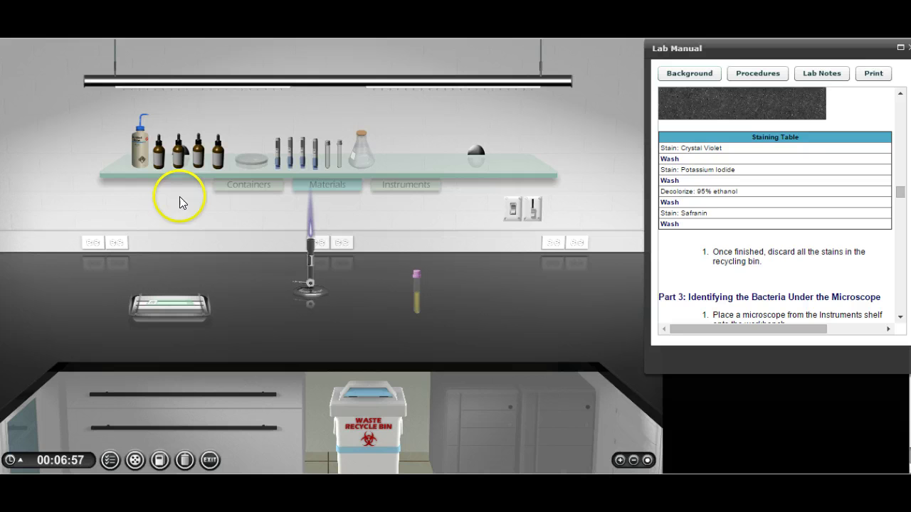
drag(155, 161, 178, 281)
click(248, 305)
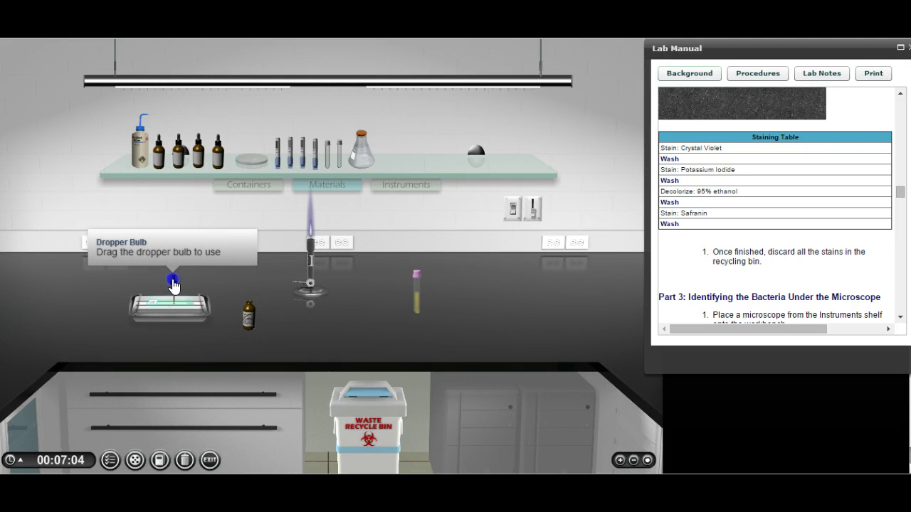
click(344, 365)
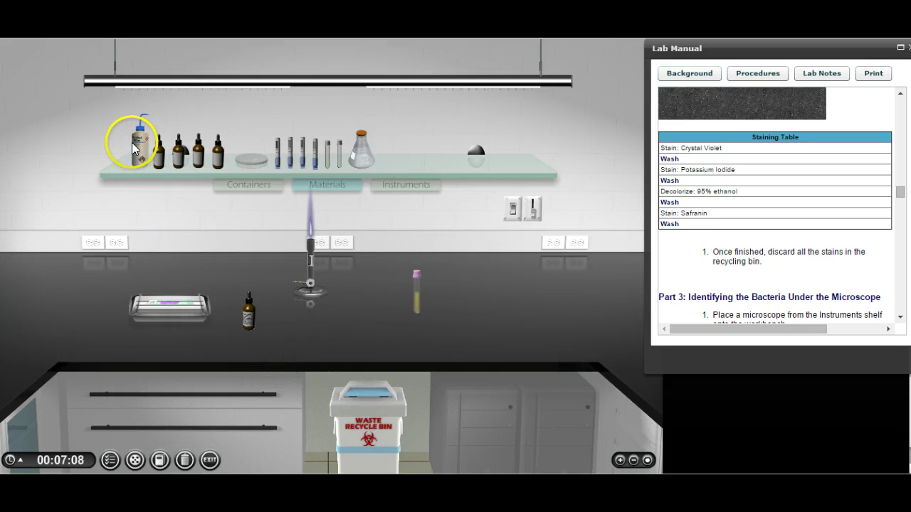
- Get the Water wash bottle onto the bench past the Ooops! errors and pour it over the slide
drag(132, 143, 170, 266)
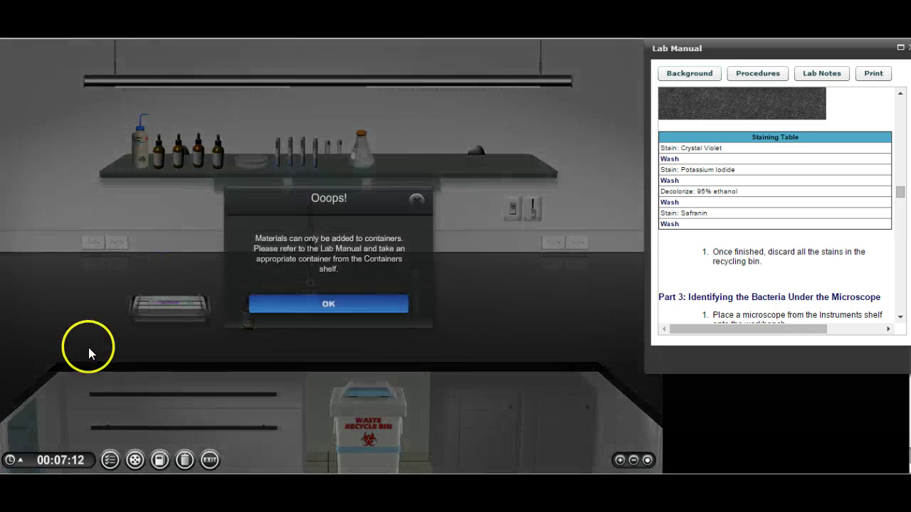
click(347, 303)
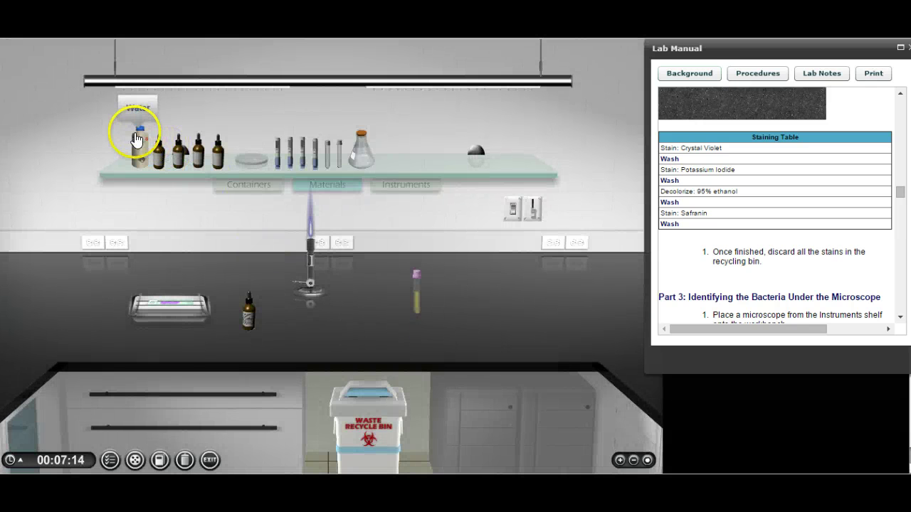
drag(138, 139, 173, 333)
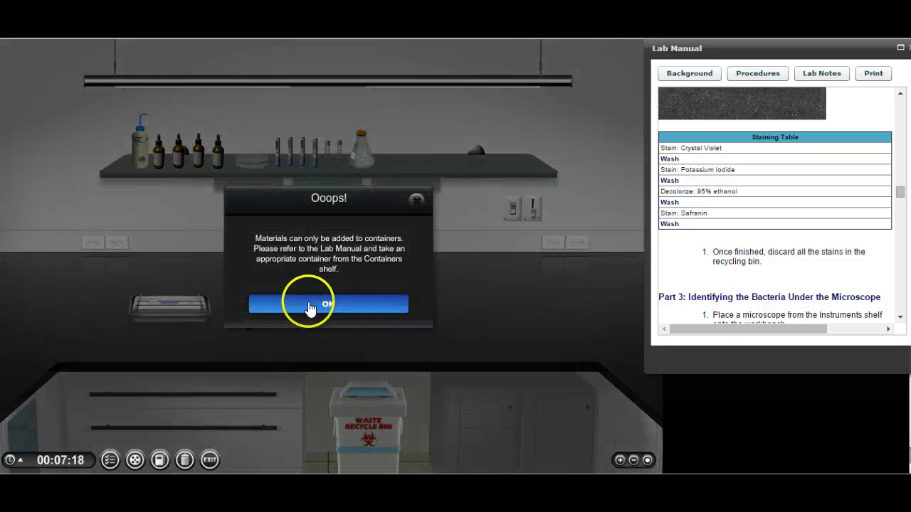
click(311, 304)
drag(138, 146, 175, 306)
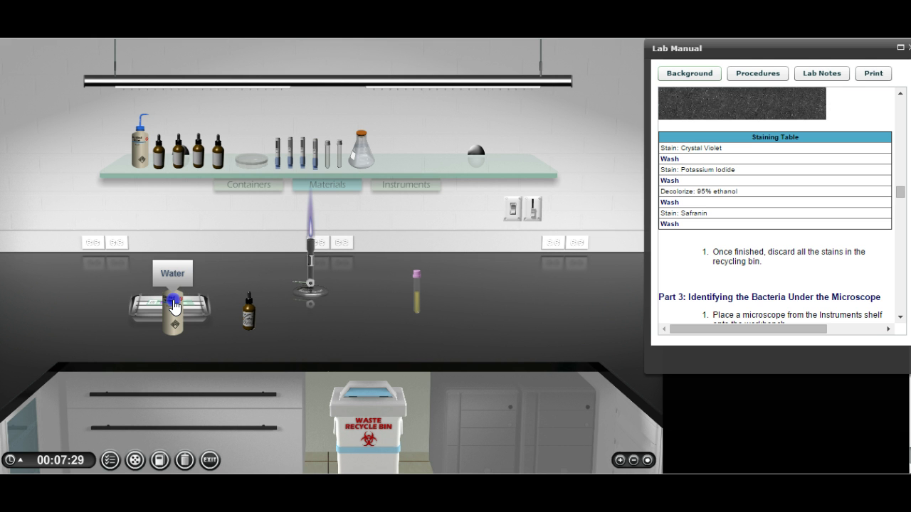
drag(173, 304, 171, 307)
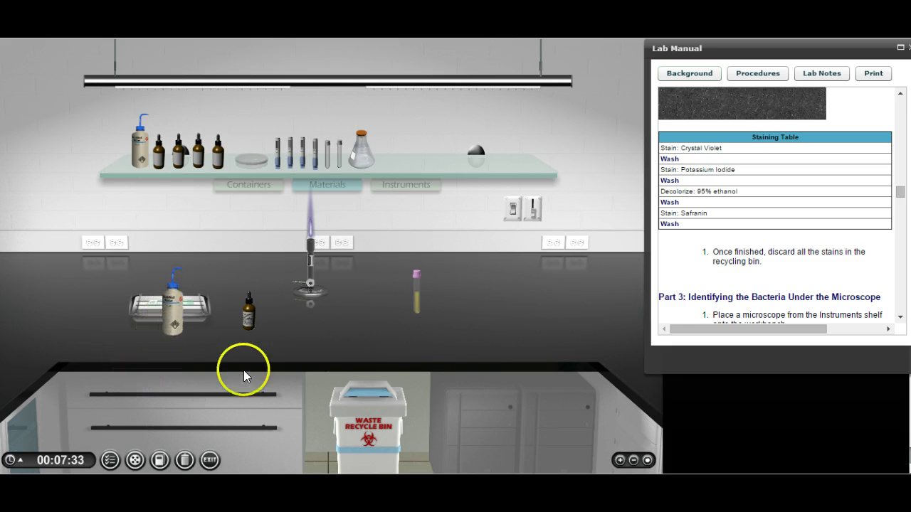
- Apply Potassium Iodide, rinse with water, decolorize with 95% ethanol, and rinse with water again
drag(183, 156, 178, 284)
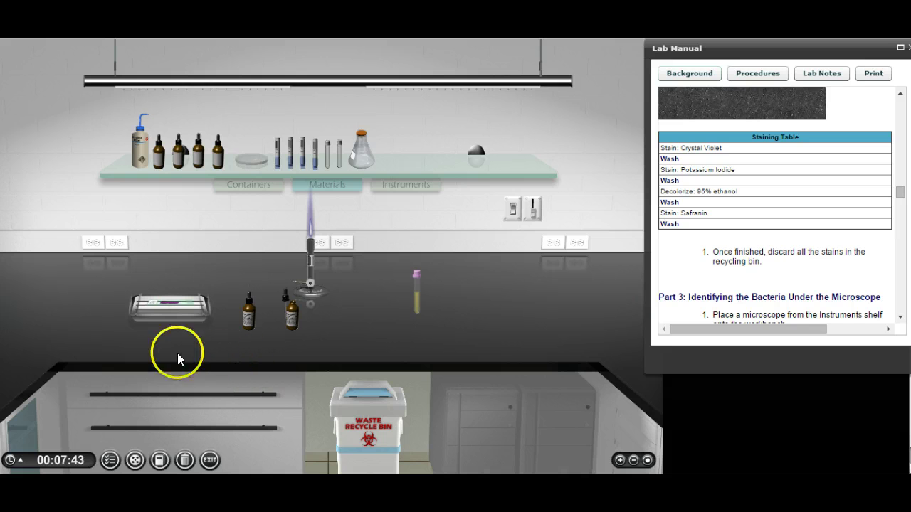
drag(139, 141, 172, 306)
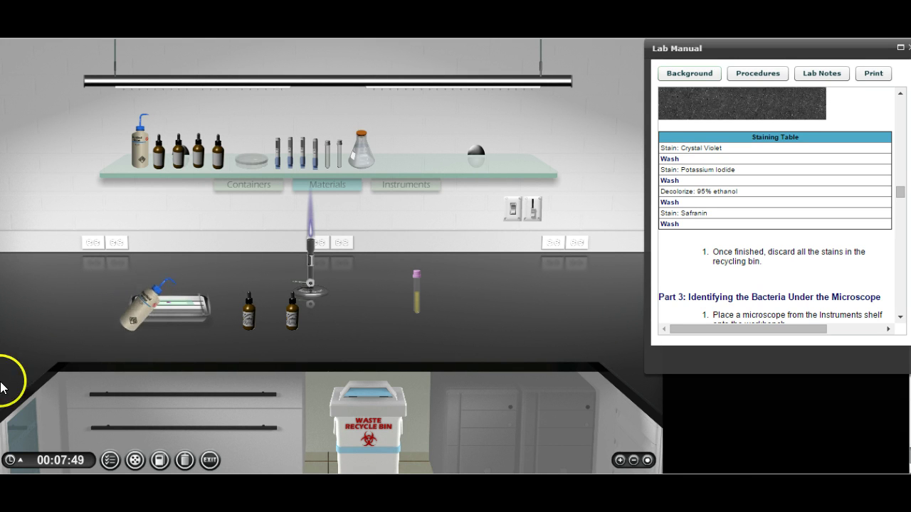
drag(198, 165, 163, 289)
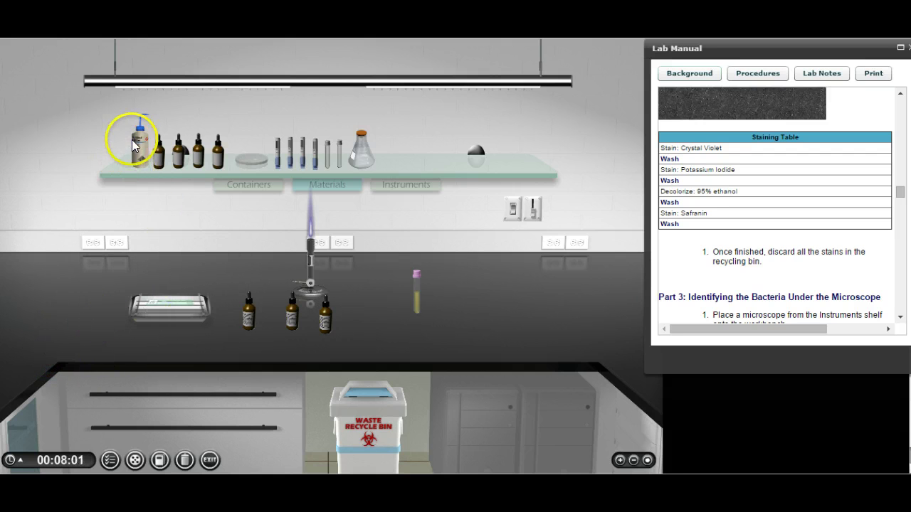
drag(132, 141, 173, 307)
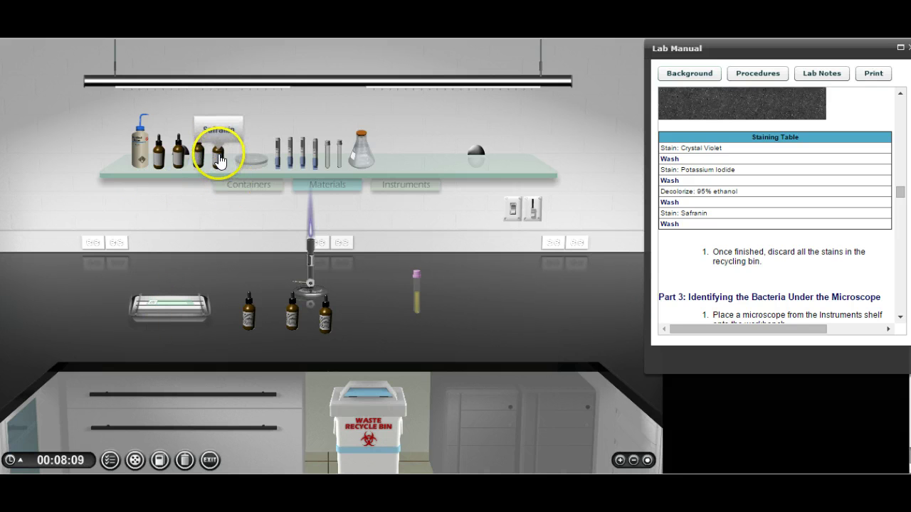
- Apply the Safranin counterstain and give the slide a final water rinse
drag(217, 158, 170, 283)
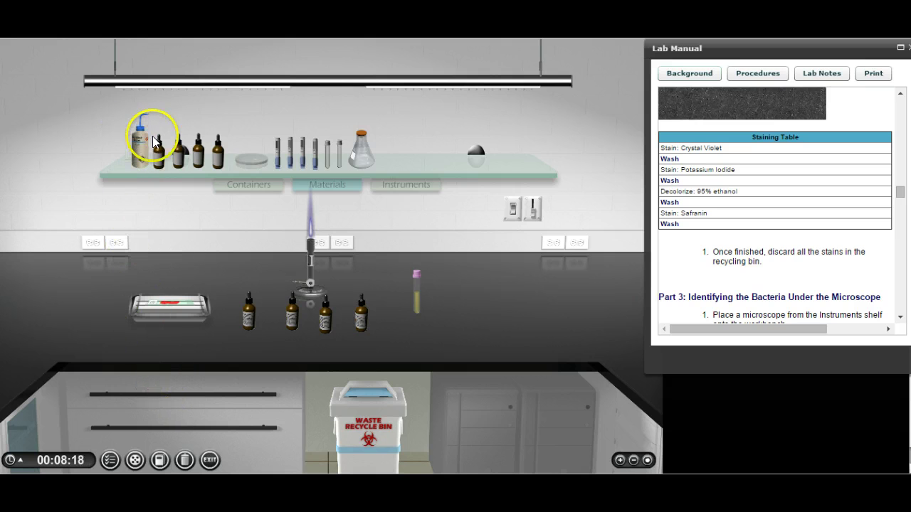
drag(131, 144, 10, 391)
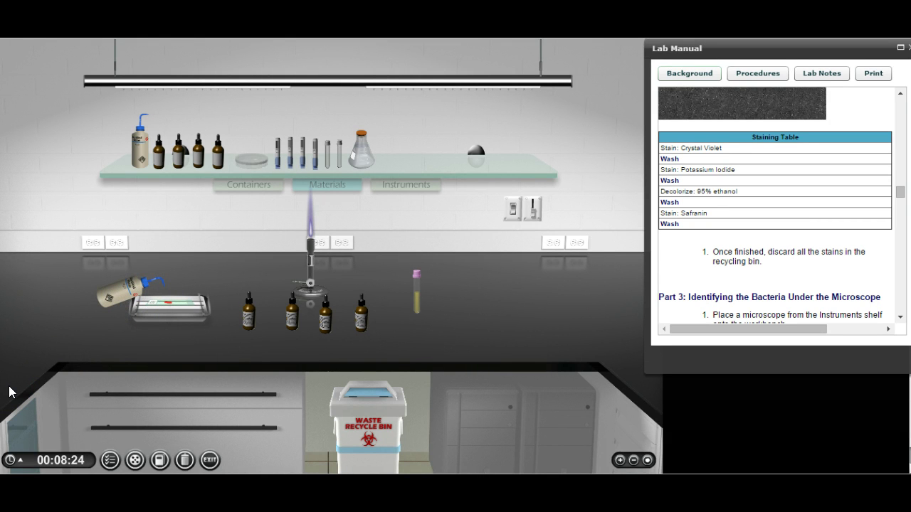
click(20, 382)
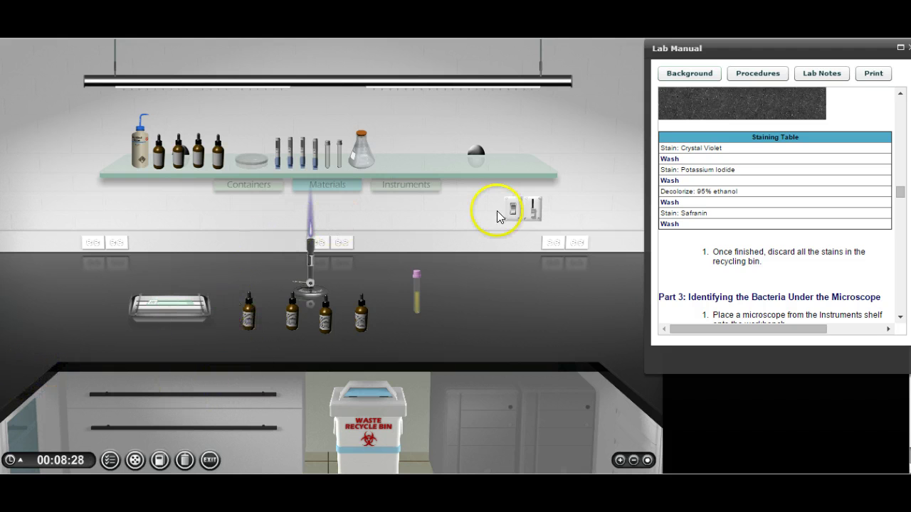
- Place a microscope from the Instruments shelf on the bench and mount the stained slide on it
click(421, 184)
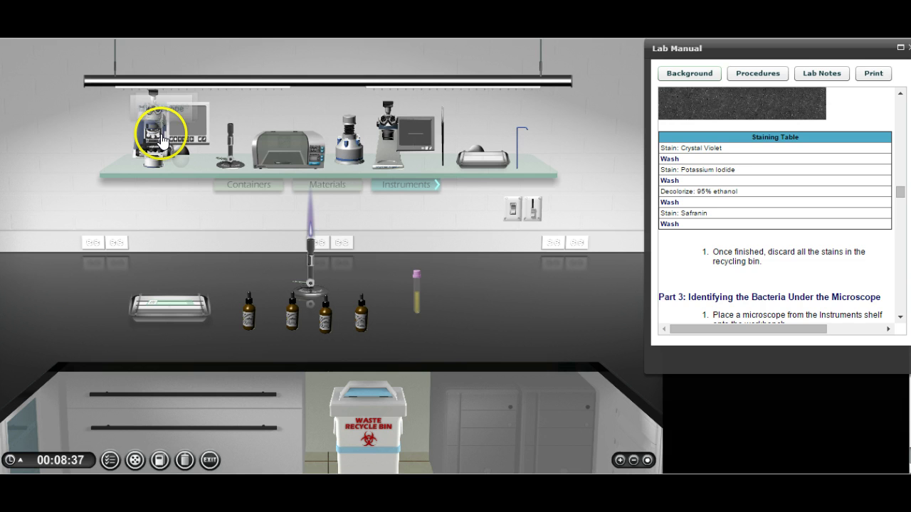
drag(158, 133, 479, 335)
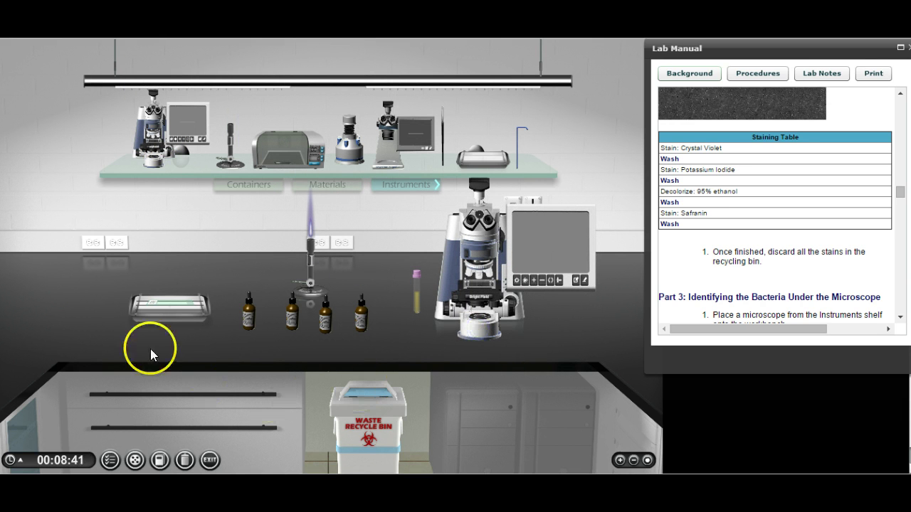
drag(178, 311, 477, 292)
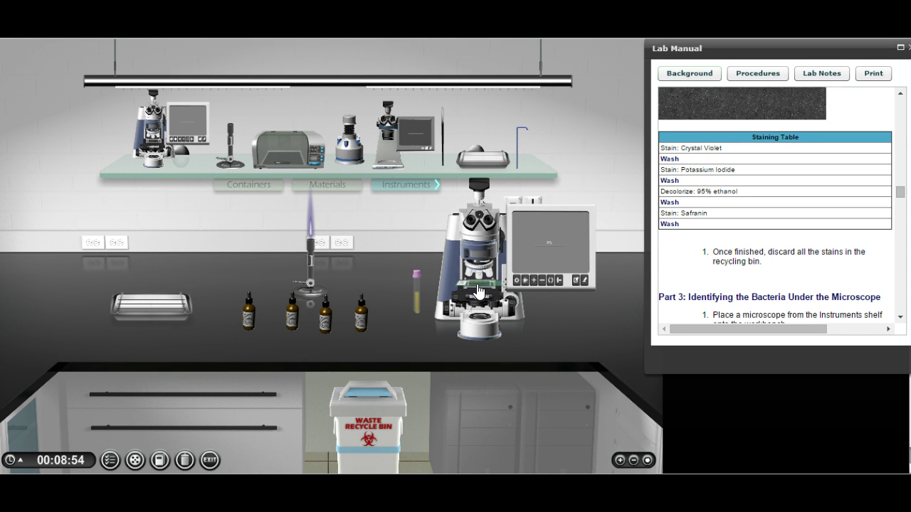
- Show the slide view and adjust coarse and fine focus until purple cells appear
click(441, 305)
click(537, 226)
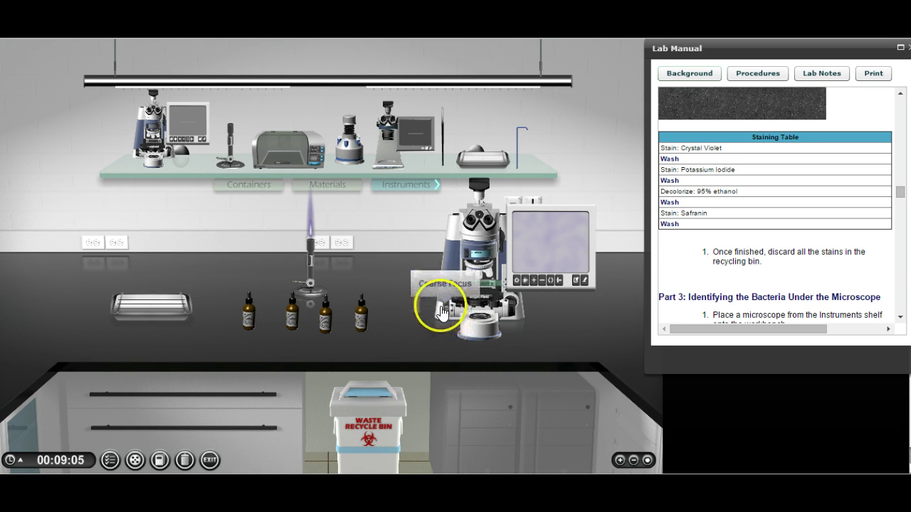
drag(445, 312, 443, 332)
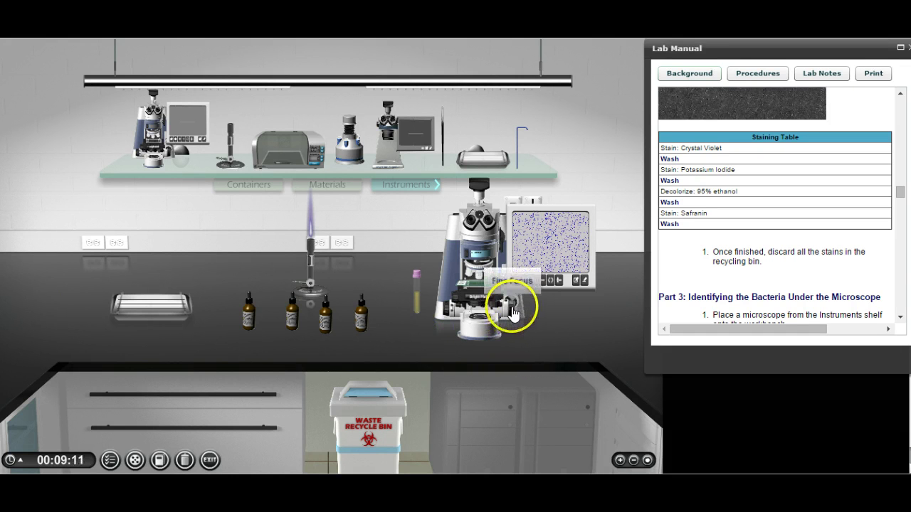
drag(513, 306, 515, 332)
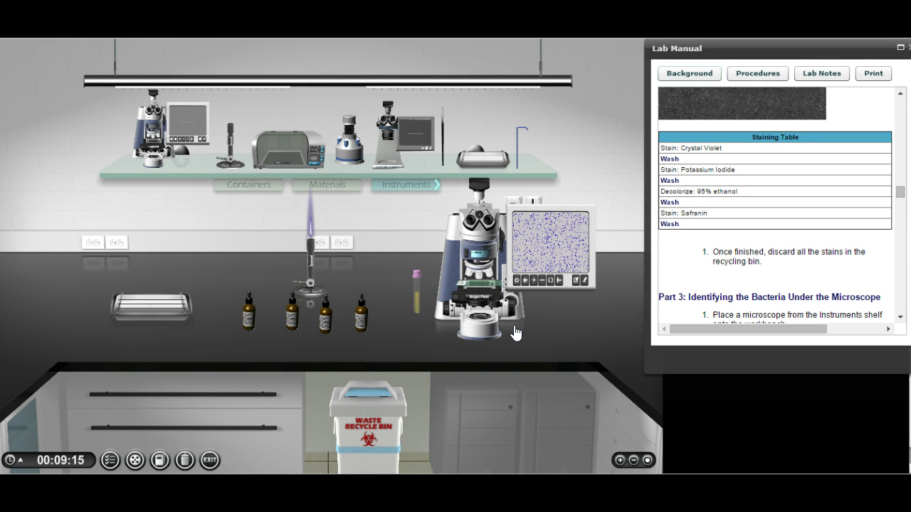
click(539, 254)
- Refine the focus repeatedly and nudge the stage until distinct purple cocci clusters are sharp
click(548, 256)
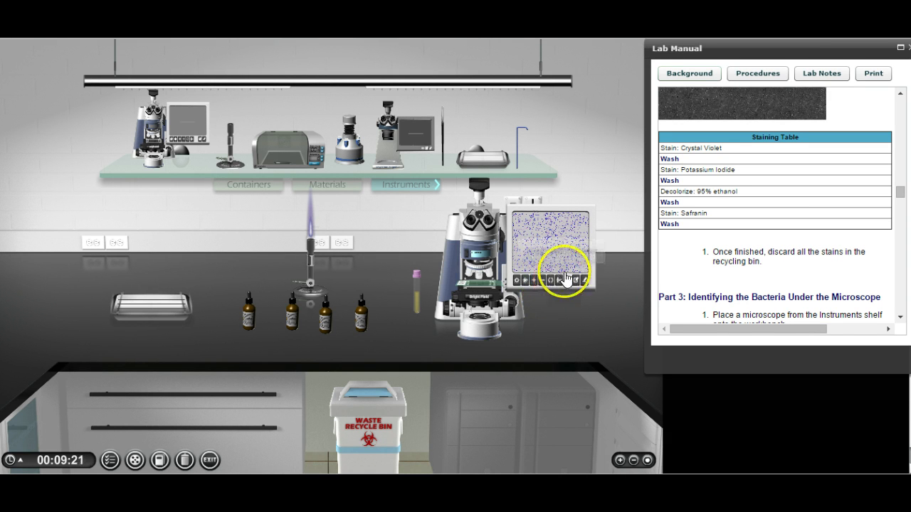
click(489, 290)
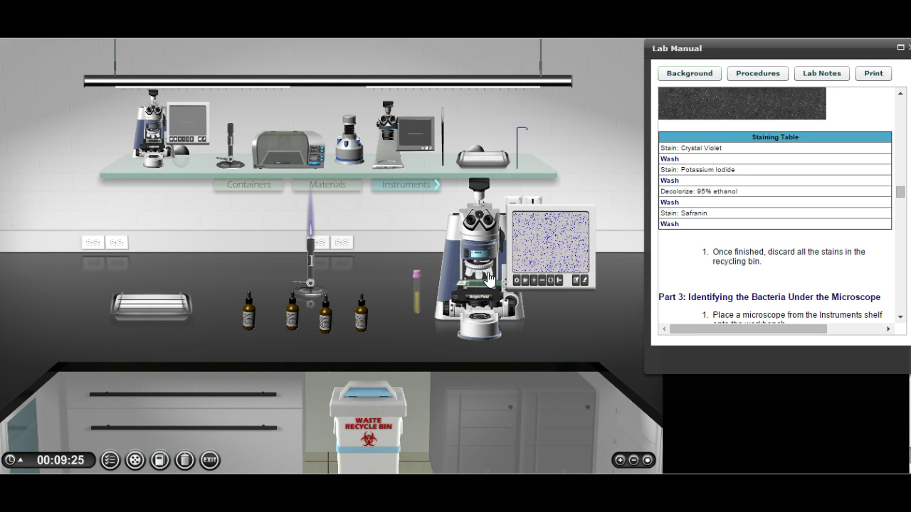
click(489, 278)
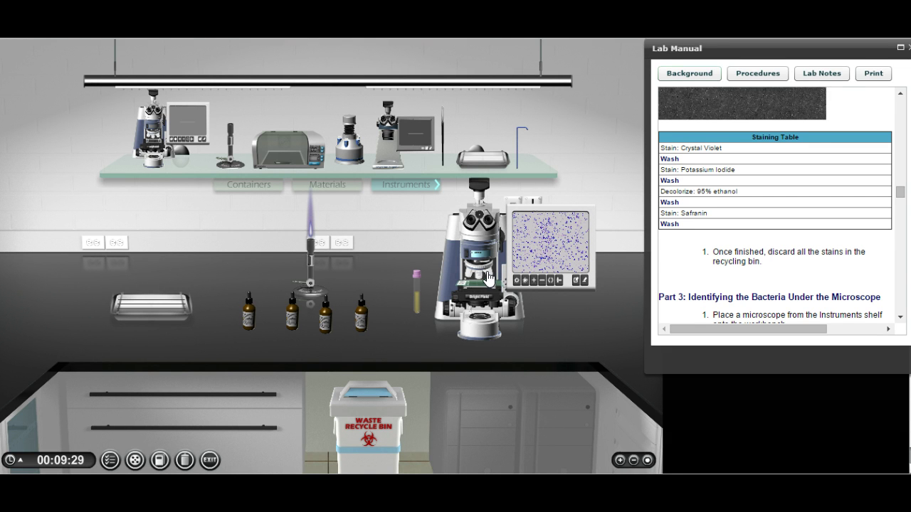
click(489, 277)
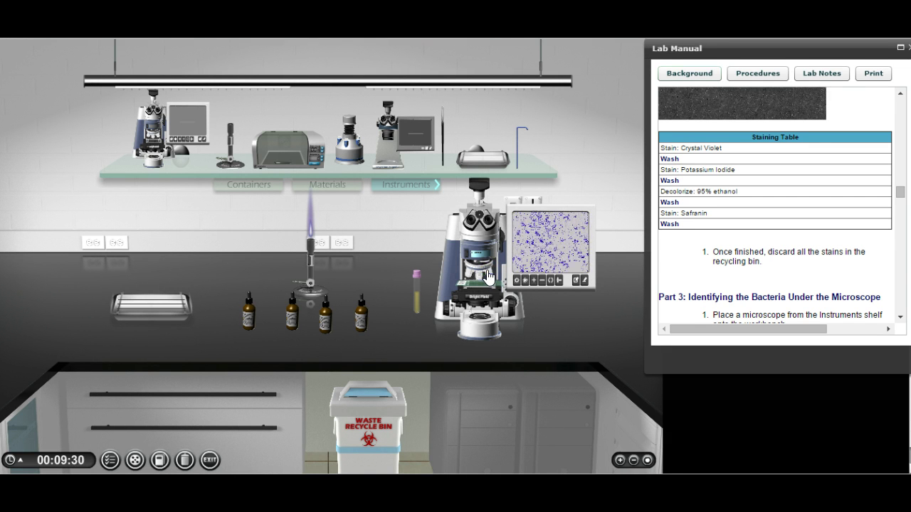
click(489, 277)
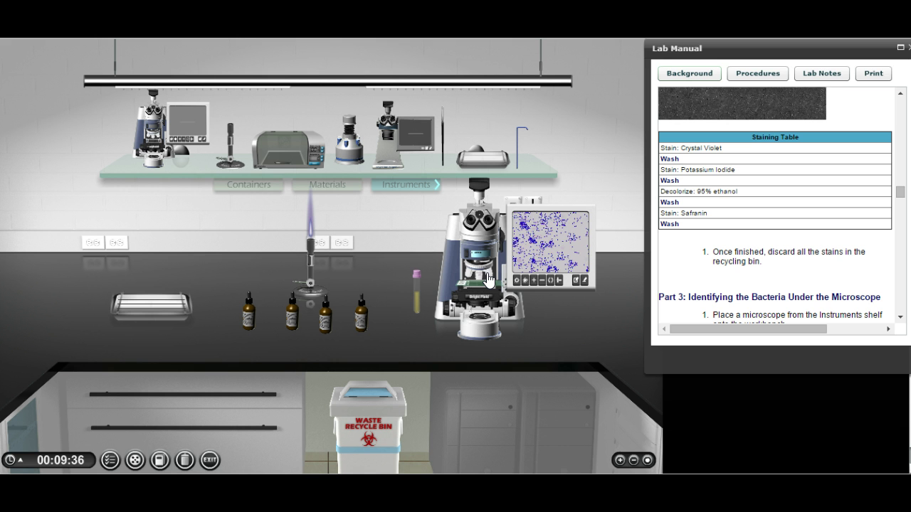
click(489, 278)
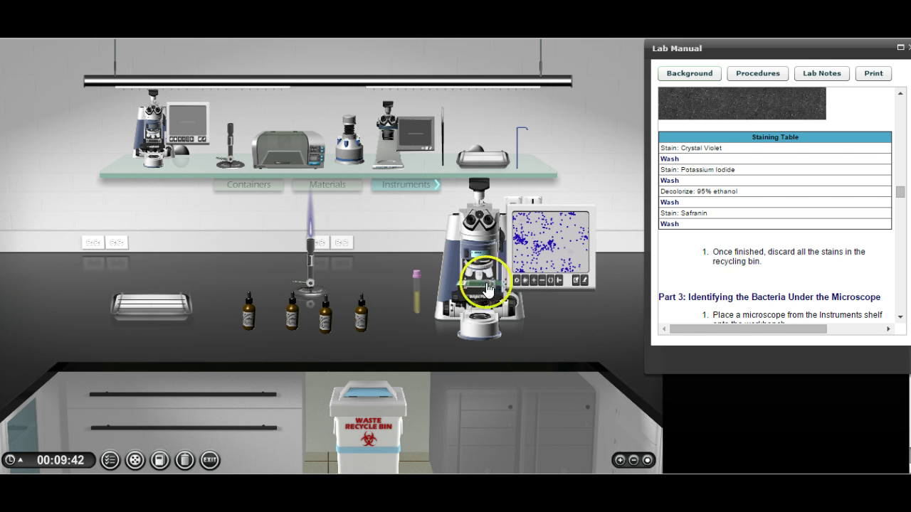
drag(488, 288, 498, 322)
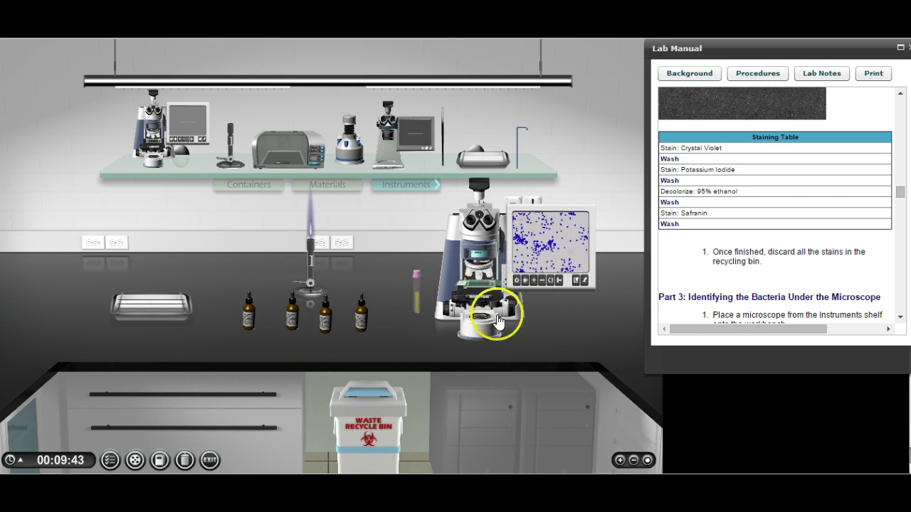
- Zoom in on the microscope and cycle the objective magnifications, ending on the scattered-cocci view
click(618, 461)
click(619, 462)
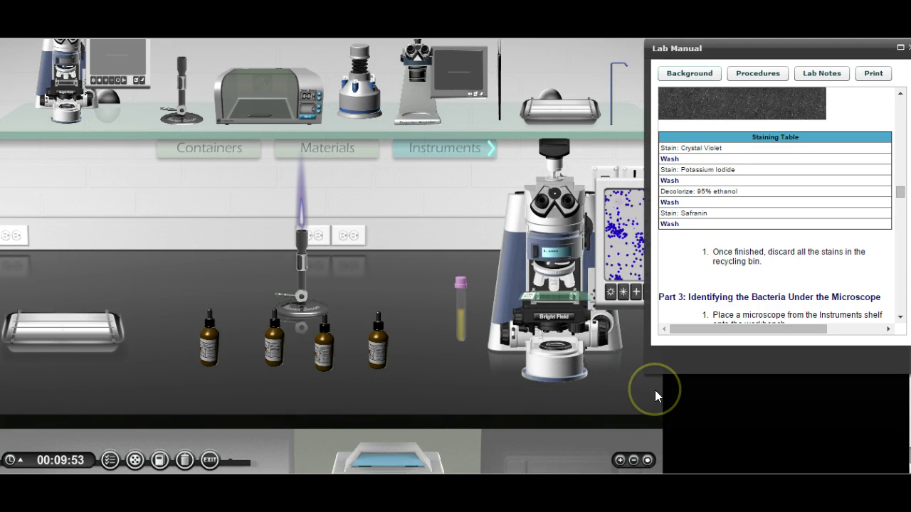
drag(656, 390, 474, 394)
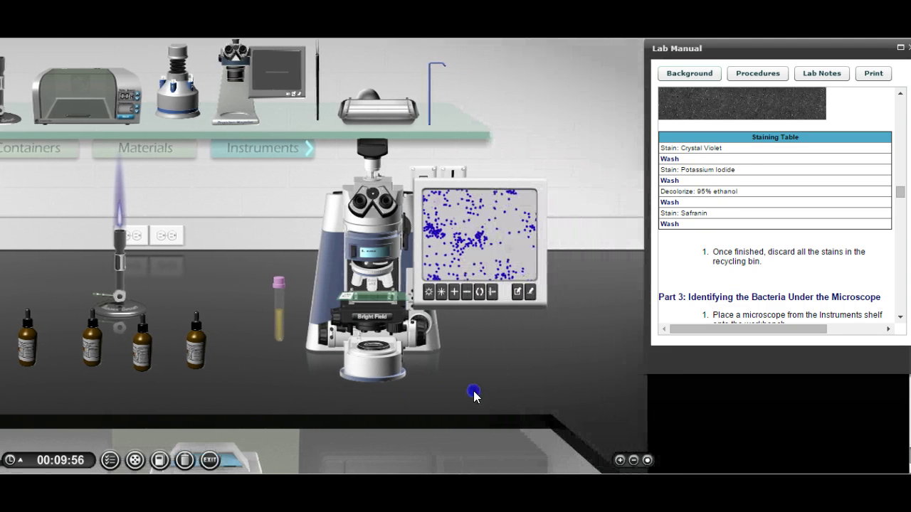
click(375, 285)
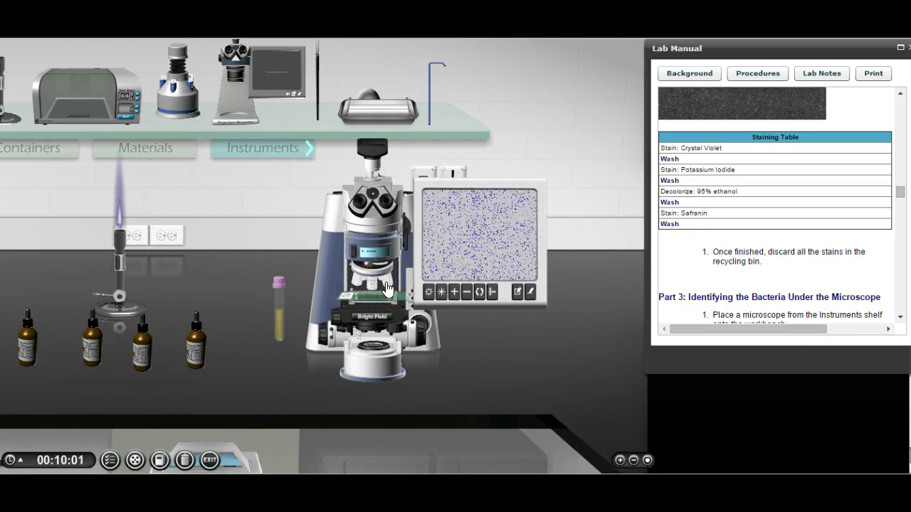
click(387, 285)
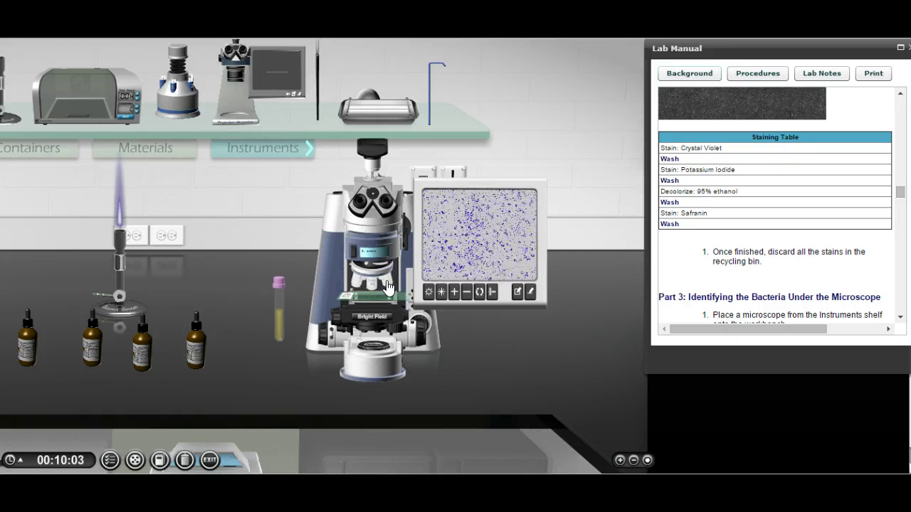
click(387, 285)
click(387, 285)
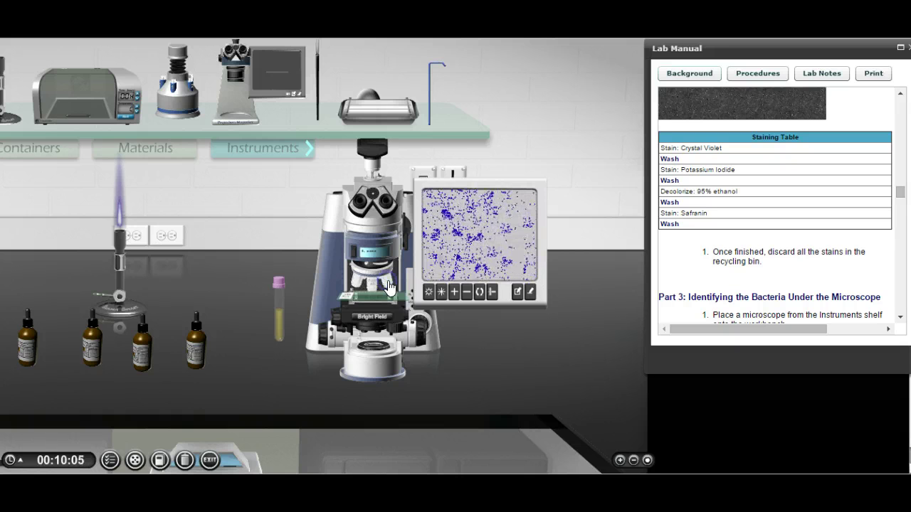
click(388, 286)
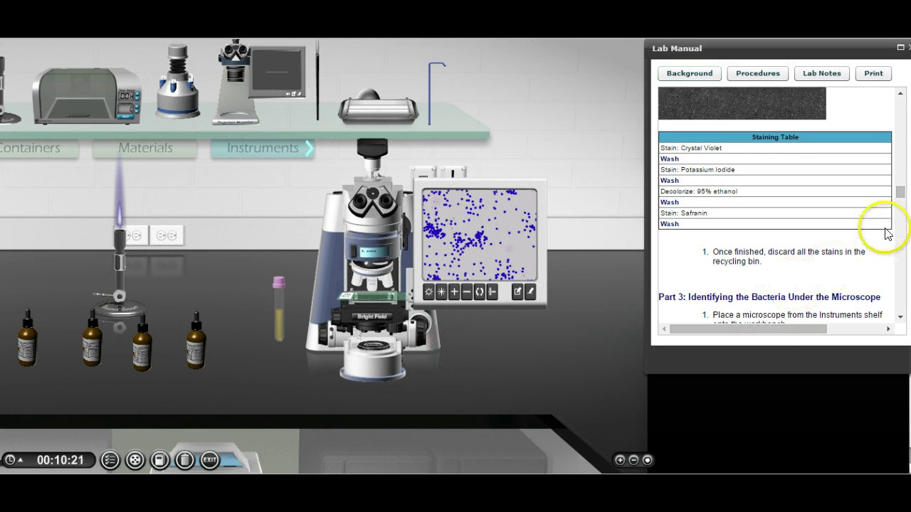
- Scroll the Lab Manual to Part 3 and highlight the 'save and label the image to your portfolio' bullet
mouse_move(900, 195)
mouse_down()
mouse_move(906, 214)
mouse_move(904, 205)
mouse_up()
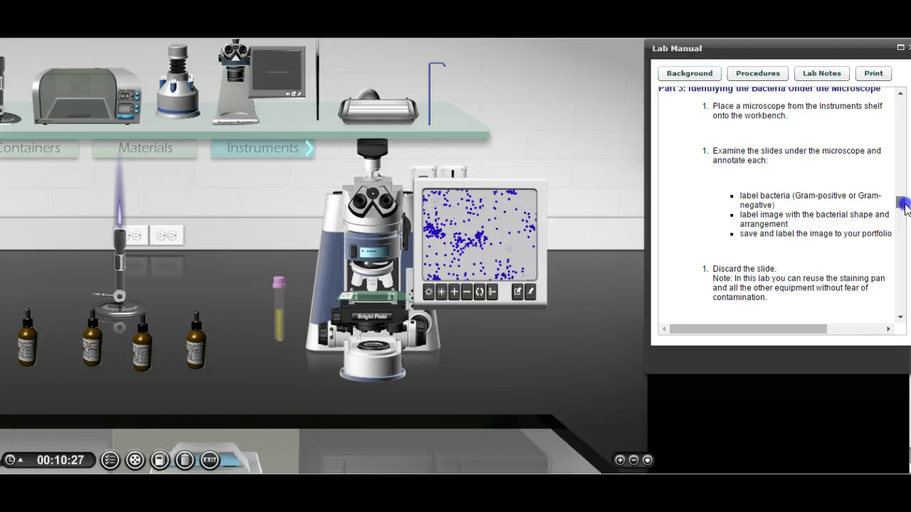
drag(905, 208, 904, 204)
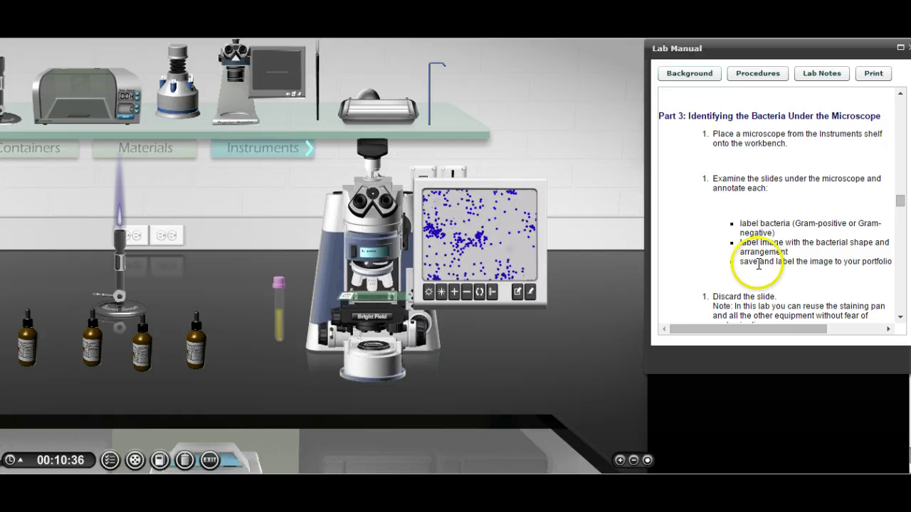
drag(740, 262, 897, 261)
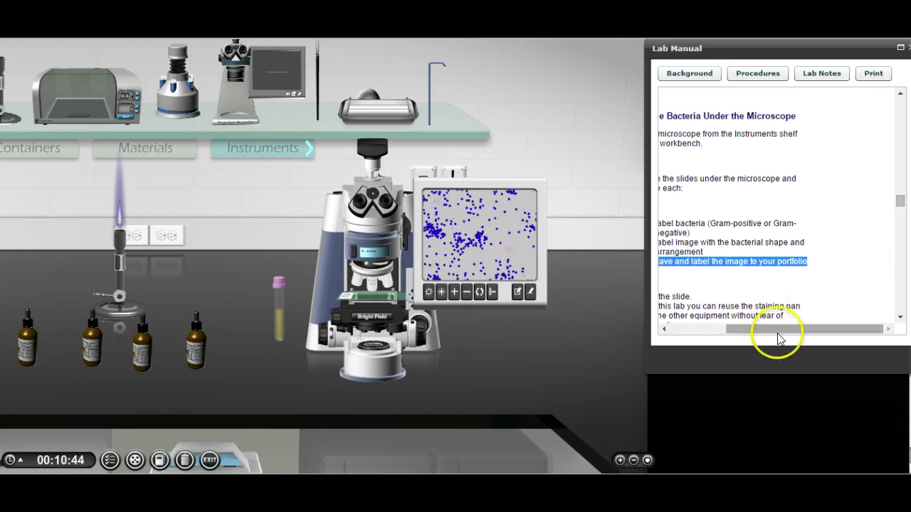
drag(778, 339, 727, 331)
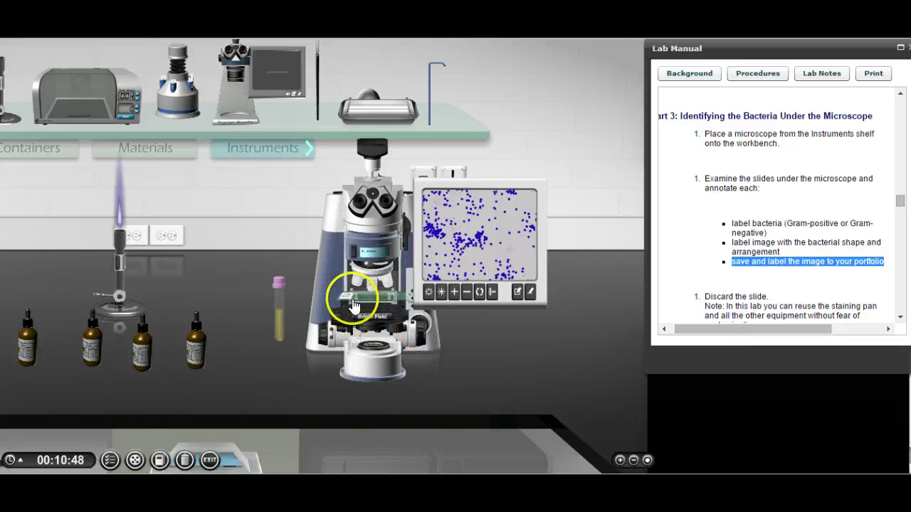
- Snapshot the microscope view, title it 'S. aurues', and save it to the portfolio
click(353, 254)
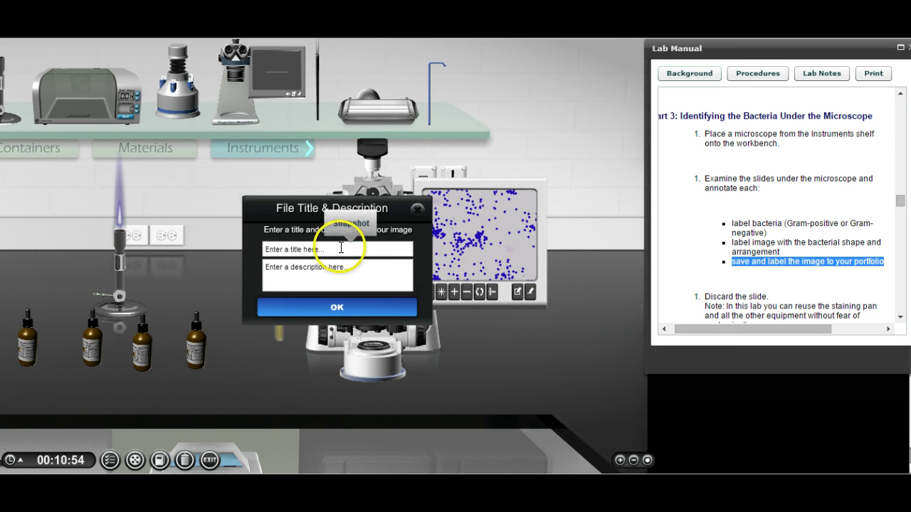
click(330, 250)
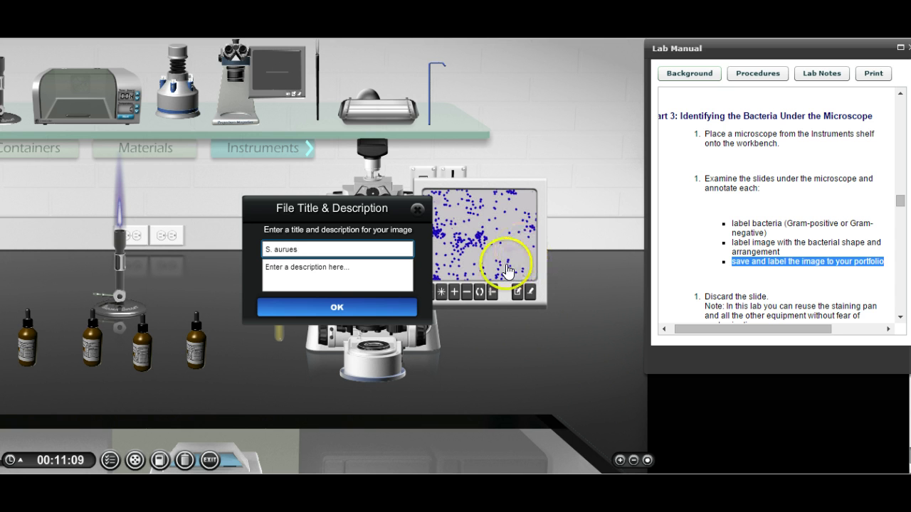
click(338, 308)
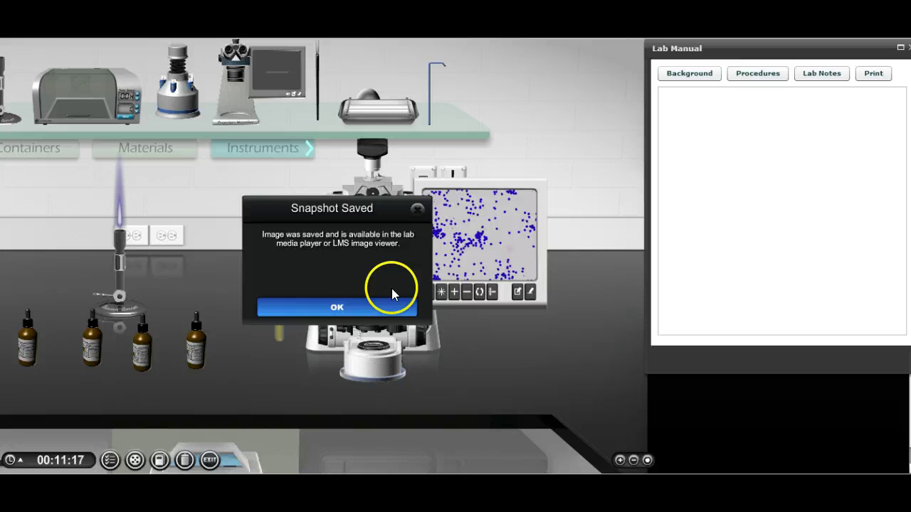
click(337, 306)
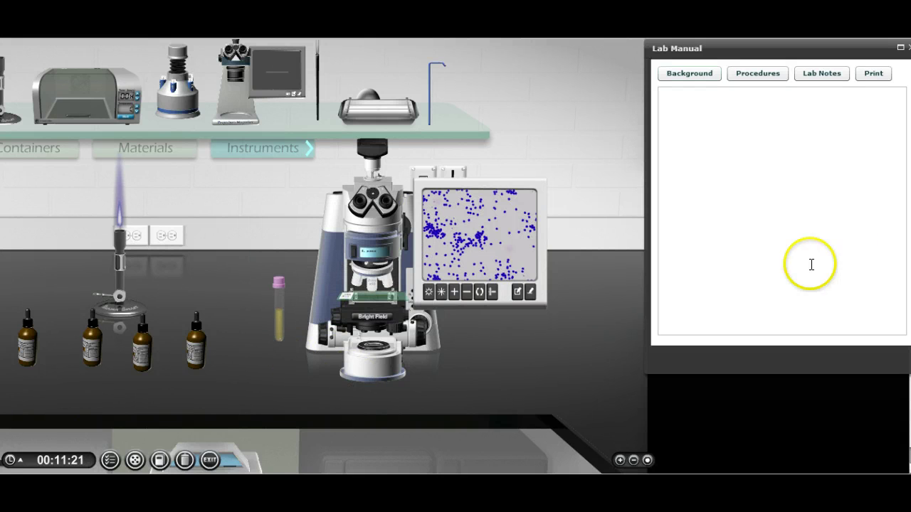
- Show the lab manual's Procedures at Part 4, repeating Parts 1–3 with E. coli
click(740, 244)
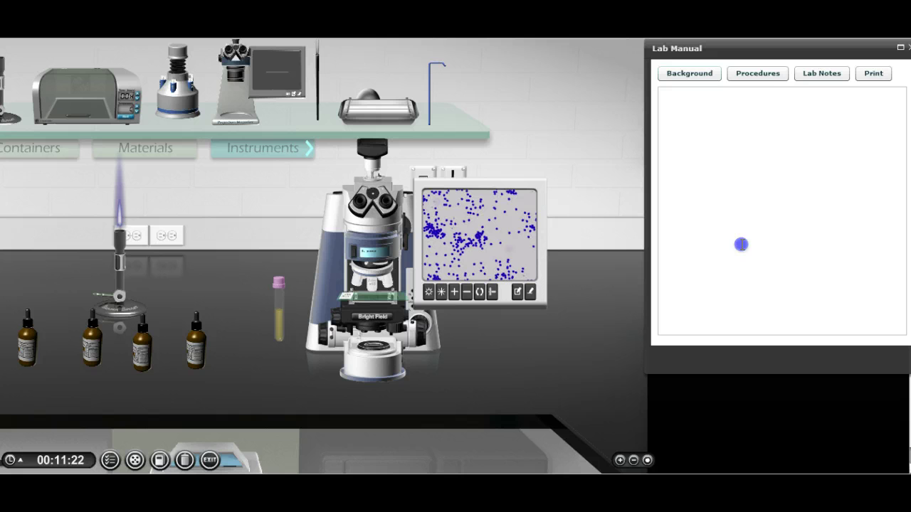
click(758, 77)
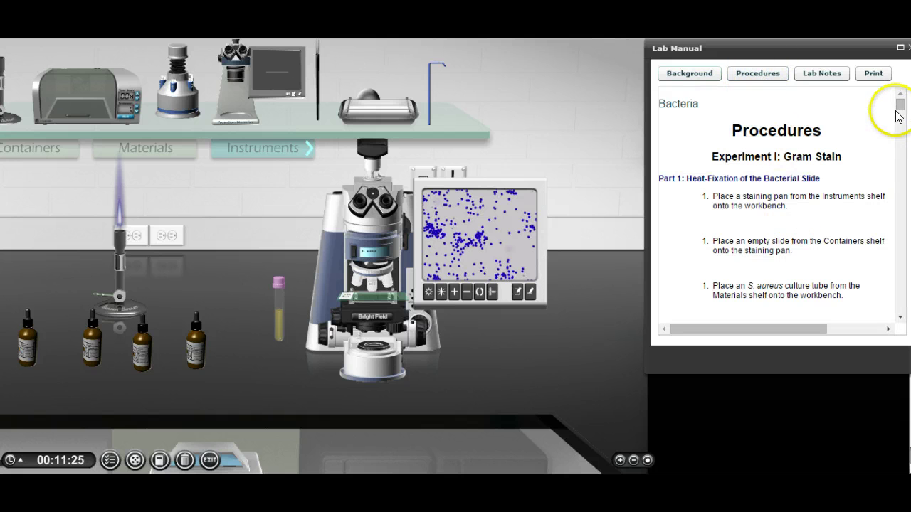
drag(896, 111, 896, 213)
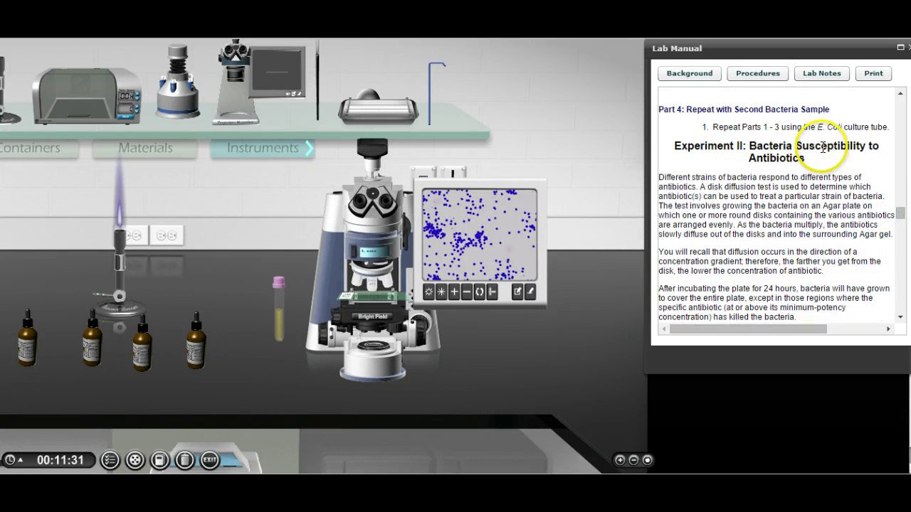
- Zoom out and discard the S. aureus slide and culture tube into the Waste Recycle Bin
click(633, 462)
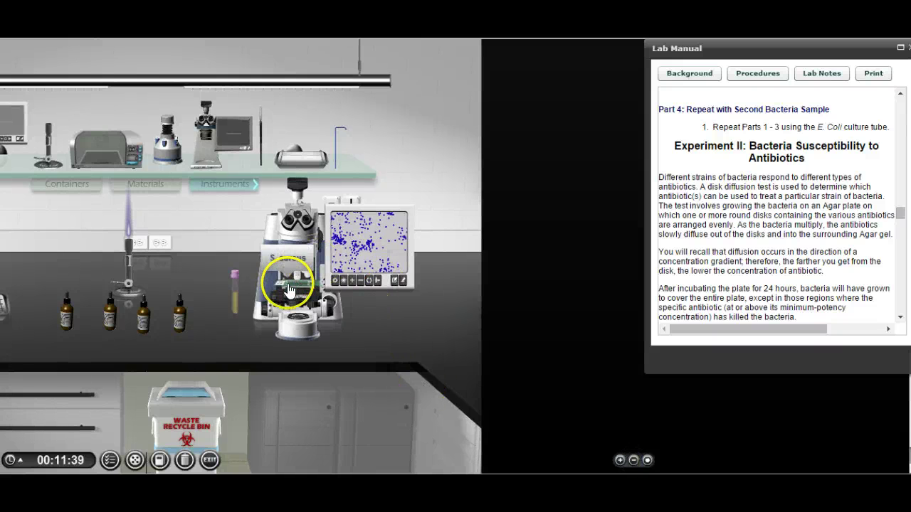
drag(271, 306, 198, 416)
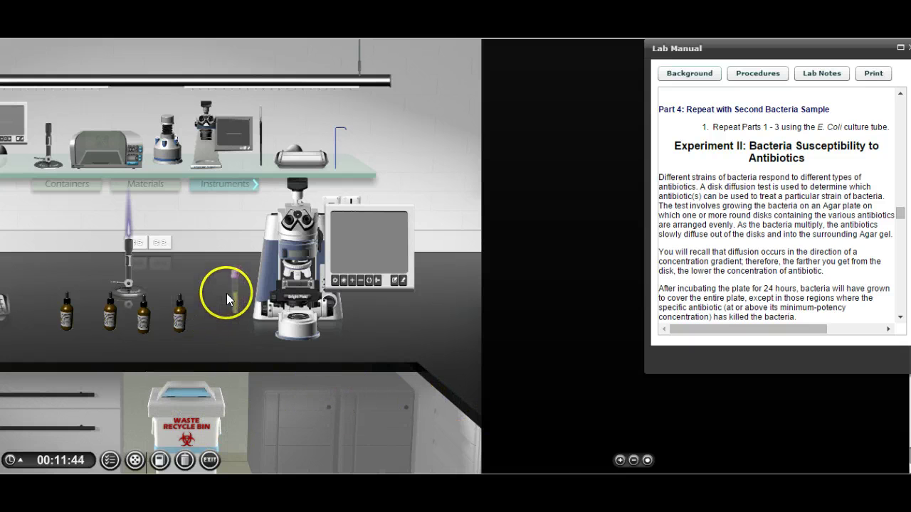
drag(226, 298, 191, 412)
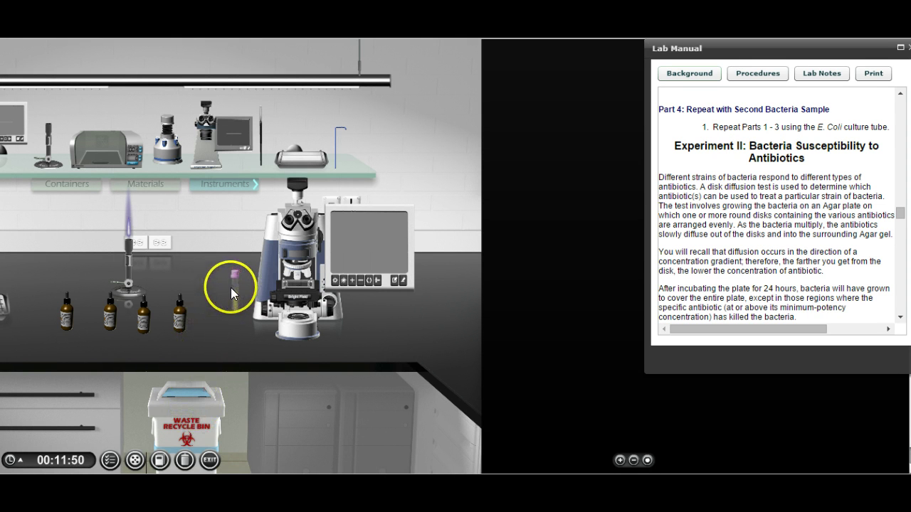
drag(231, 288, 180, 388)
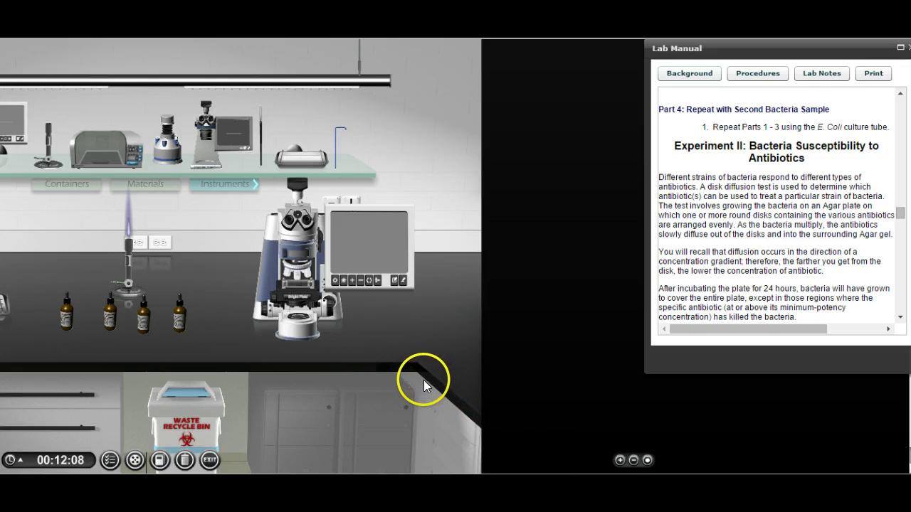
- Zoom out to the whole bench and place the E. coli culture tube from Materials on it
click(636, 462)
click(634, 461)
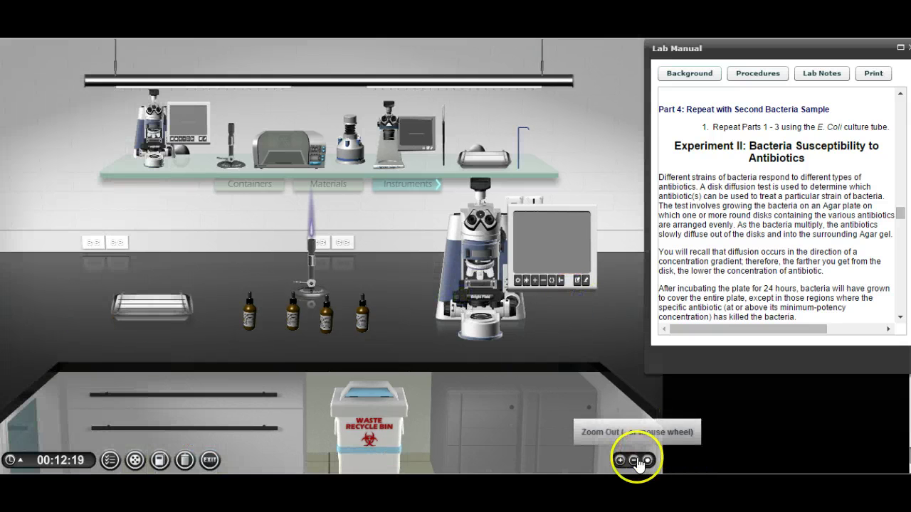
click(634, 461)
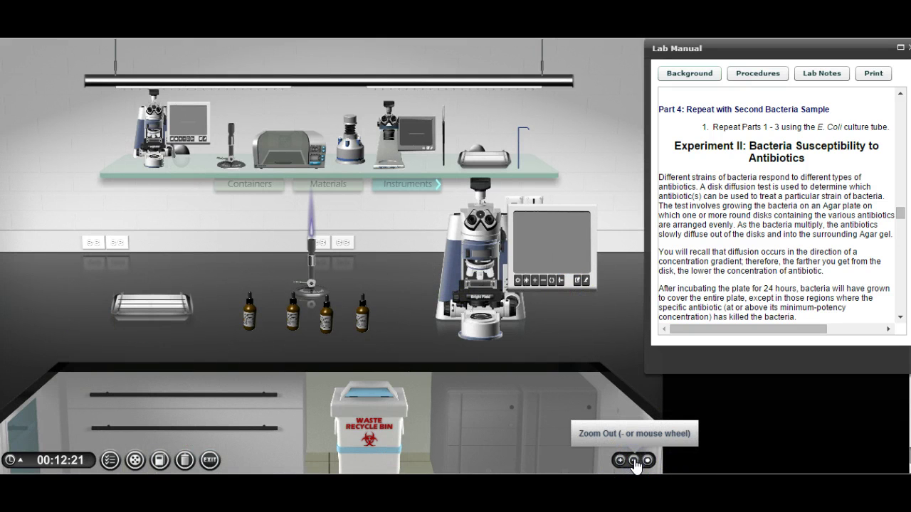
click(332, 187)
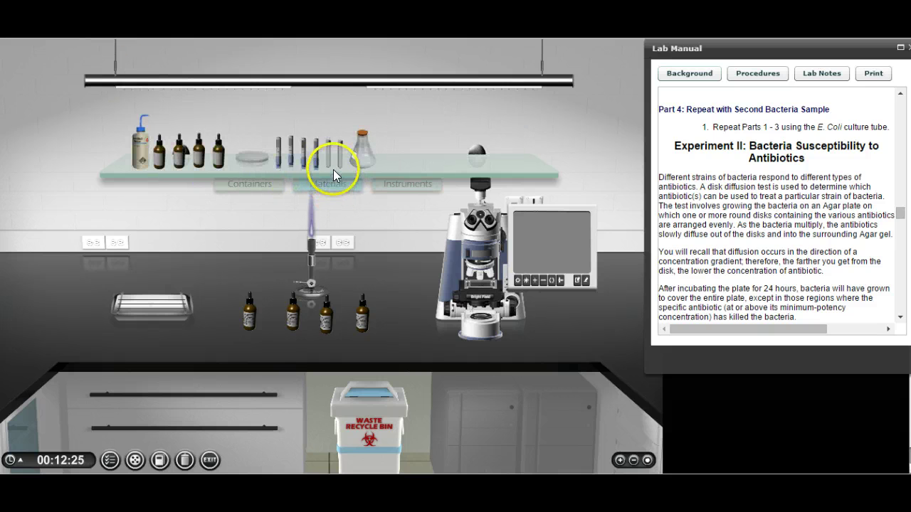
drag(328, 161, 396, 283)
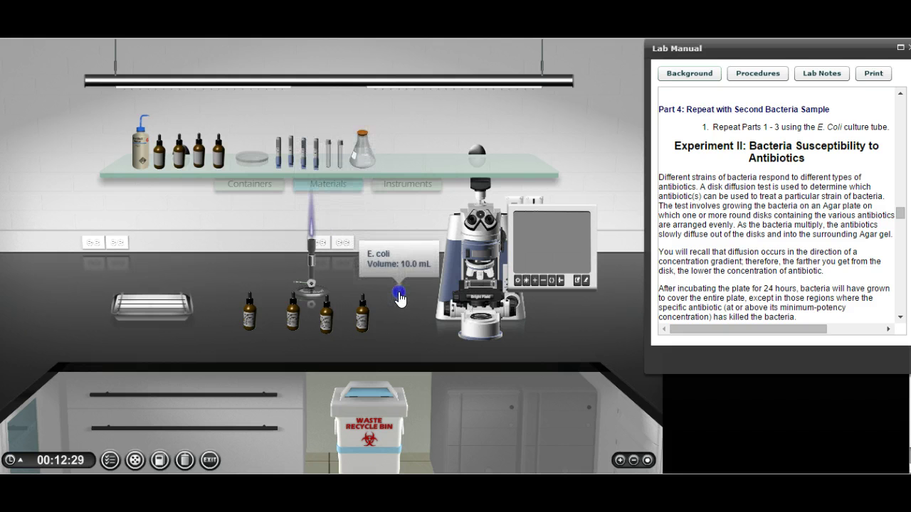
click(371, 305)
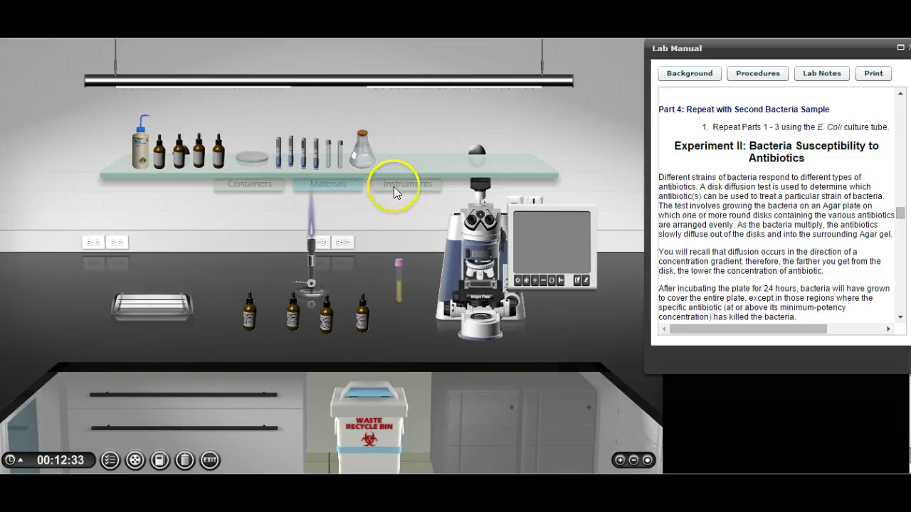
- Put a fresh empty slide from Containers into the staining pan
click(247, 184)
click(137, 148)
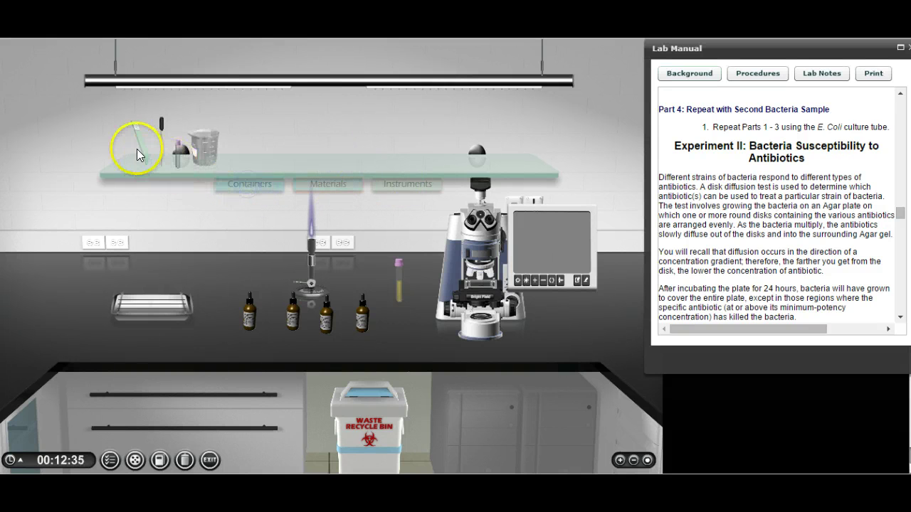
drag(139, 148, 157, 306)
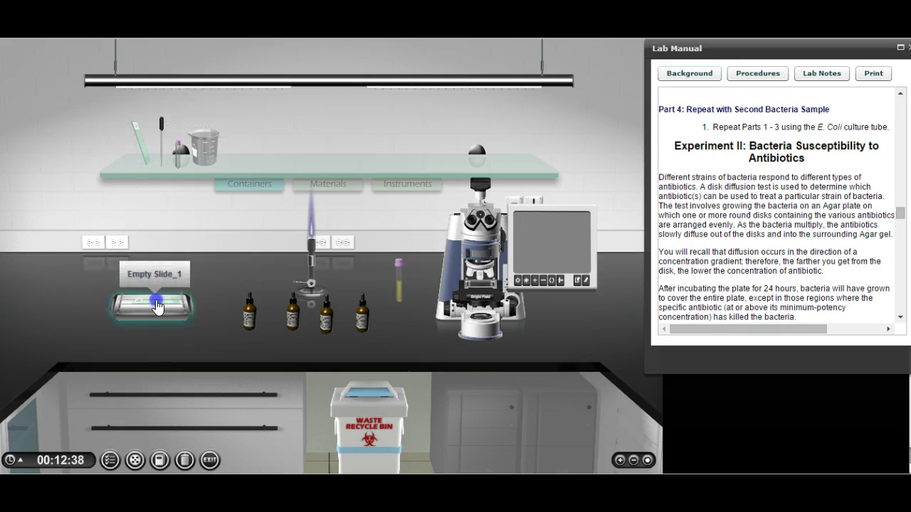
- Open the Media Player's Your Media list and scroll to the latest saved images
click(135, 461)
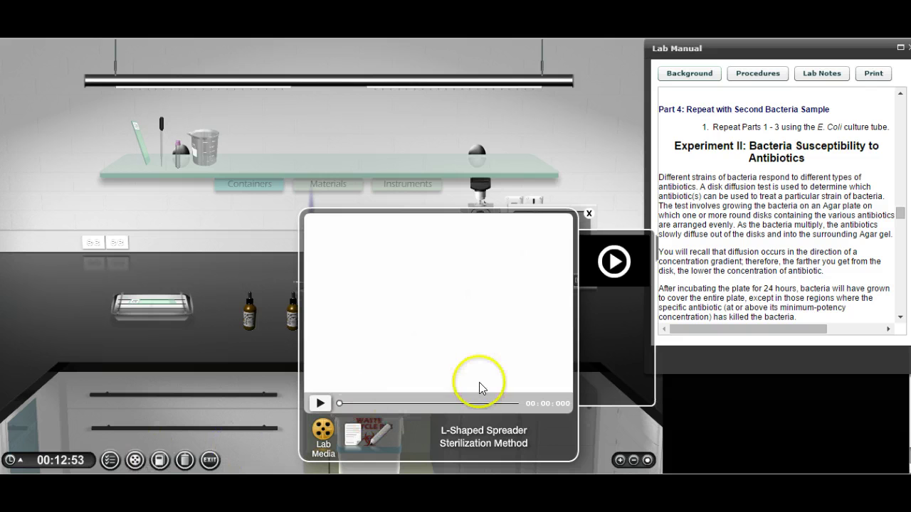
click(323, 459)
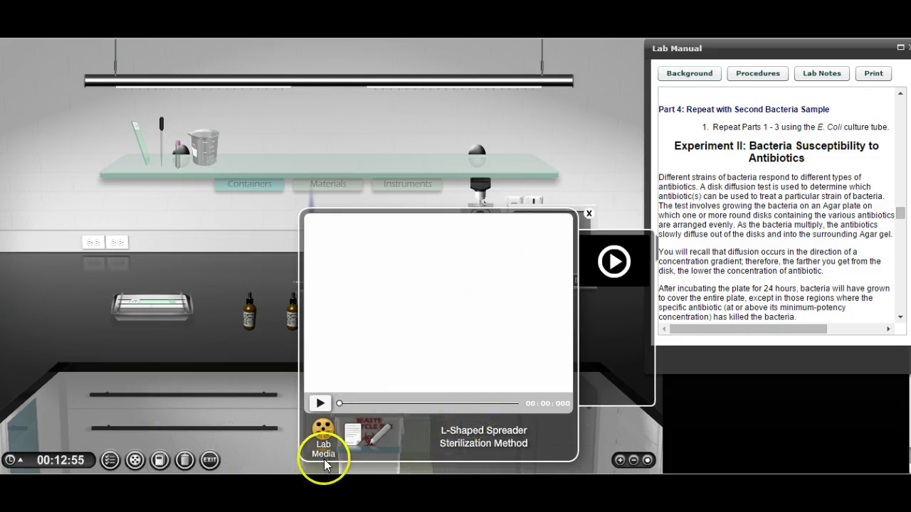
click(352, 434)
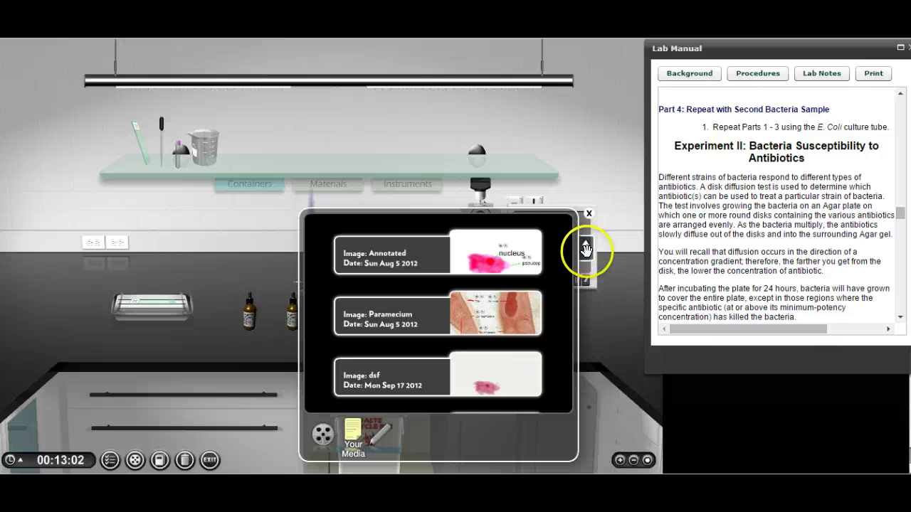
drag(585, 249, 586, 413)
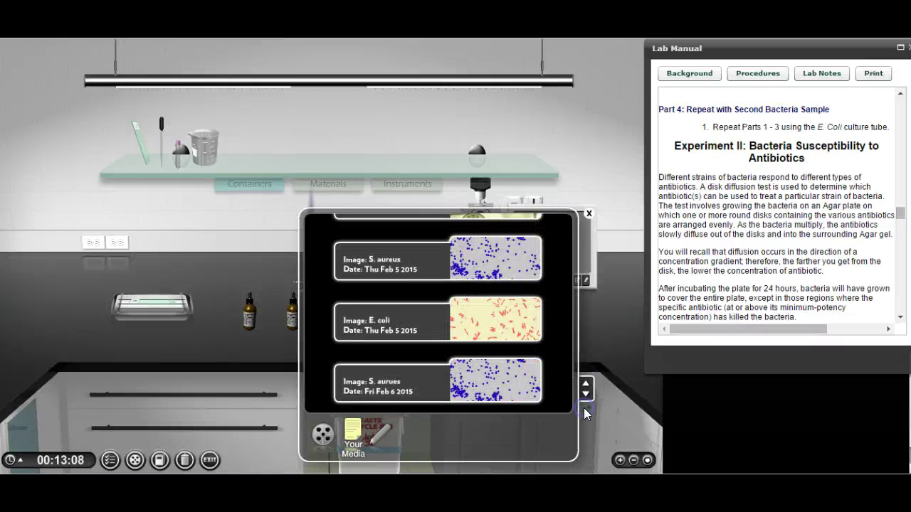
- View the newest S. aureus slide snapshot enlarged, then return to the image list
click(490, 379)
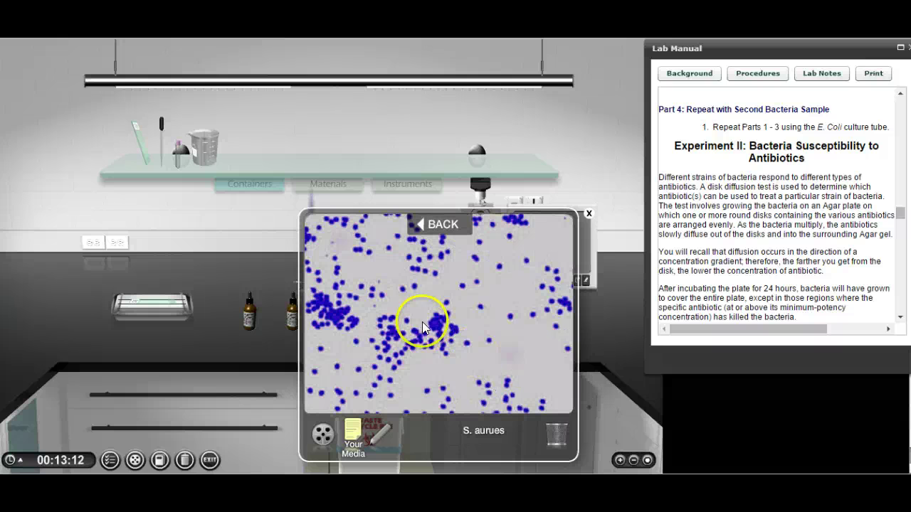
click(899, 213)
drag(899, 211, 898, 205)
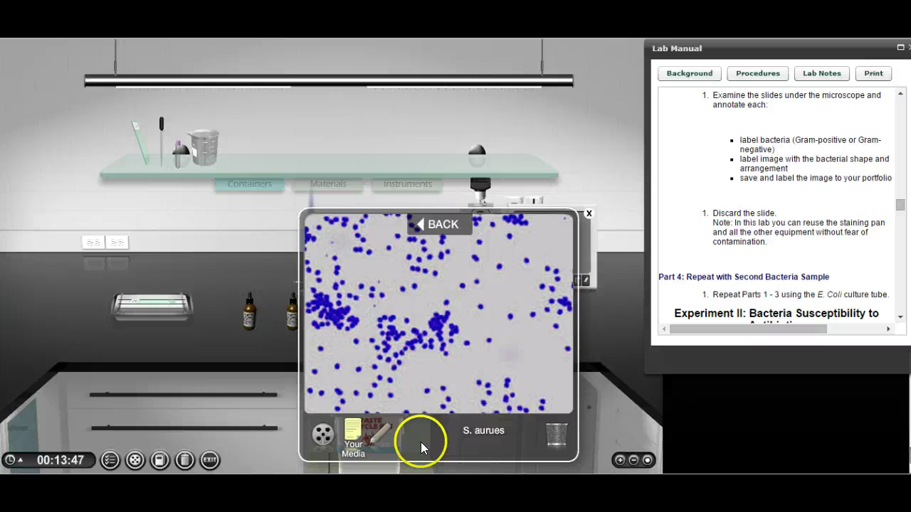
click(427, 226)
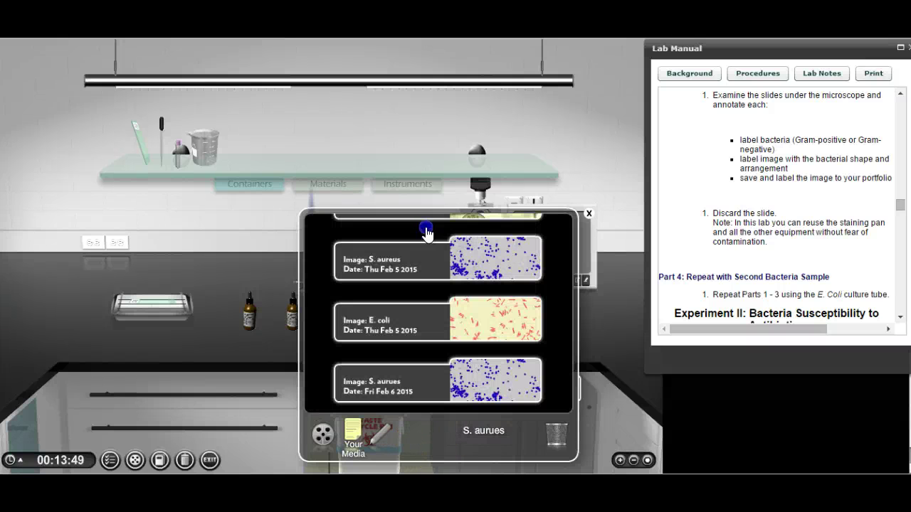
- Close the media portfolio and go back to the bench with the E. coli tube and slide
click(589, 214)
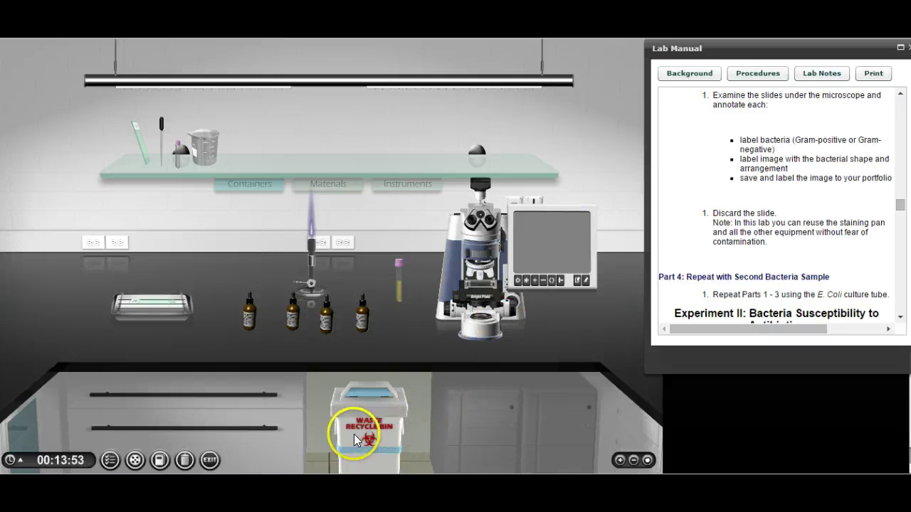
click(364, 280)
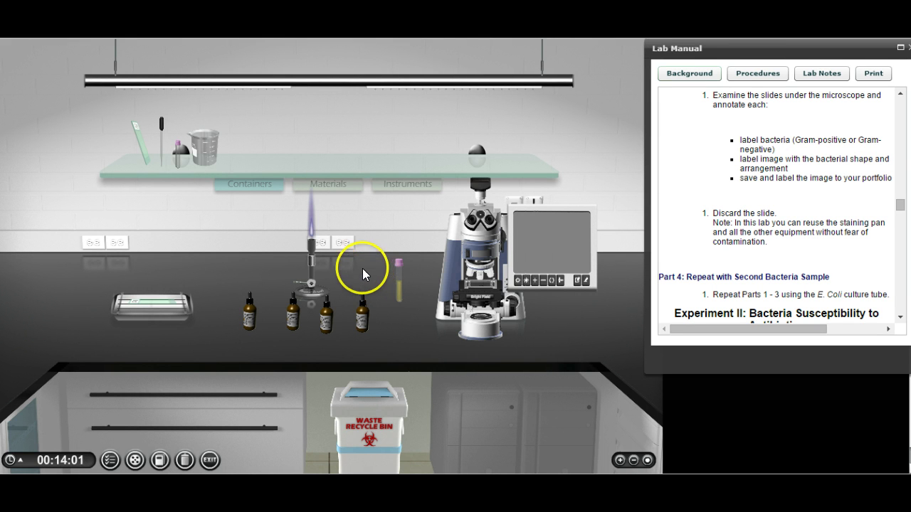
mouse_move(311, 265)
mouse_down()
mouse_move(347, 264)
mouse_move(310, 268)
mouse_up()
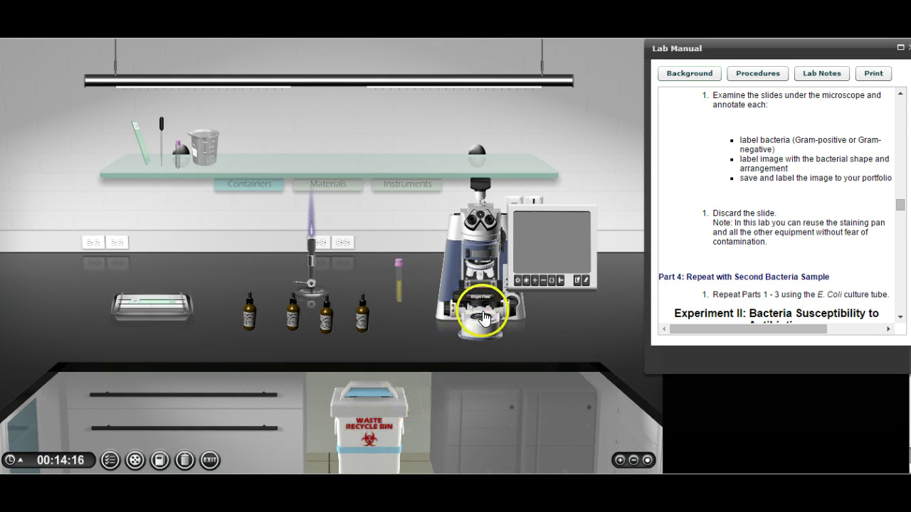
drag(484, 323, 464, 320)
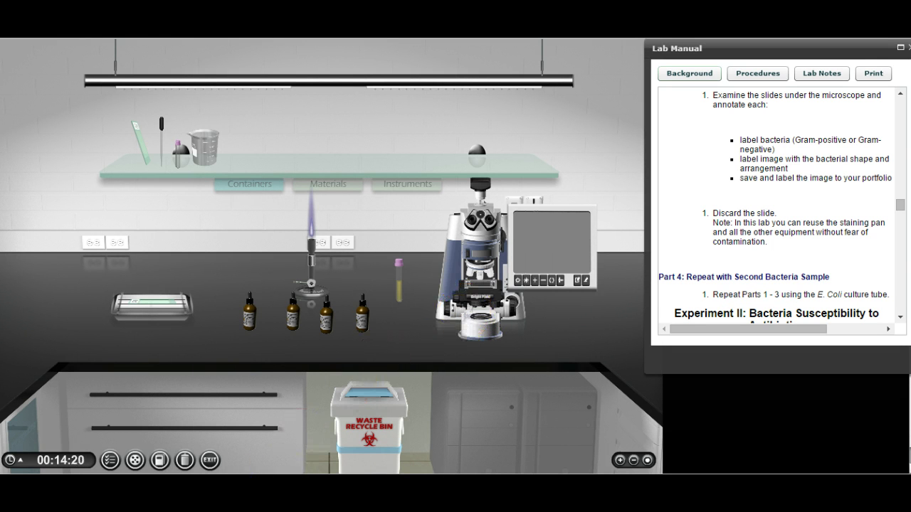